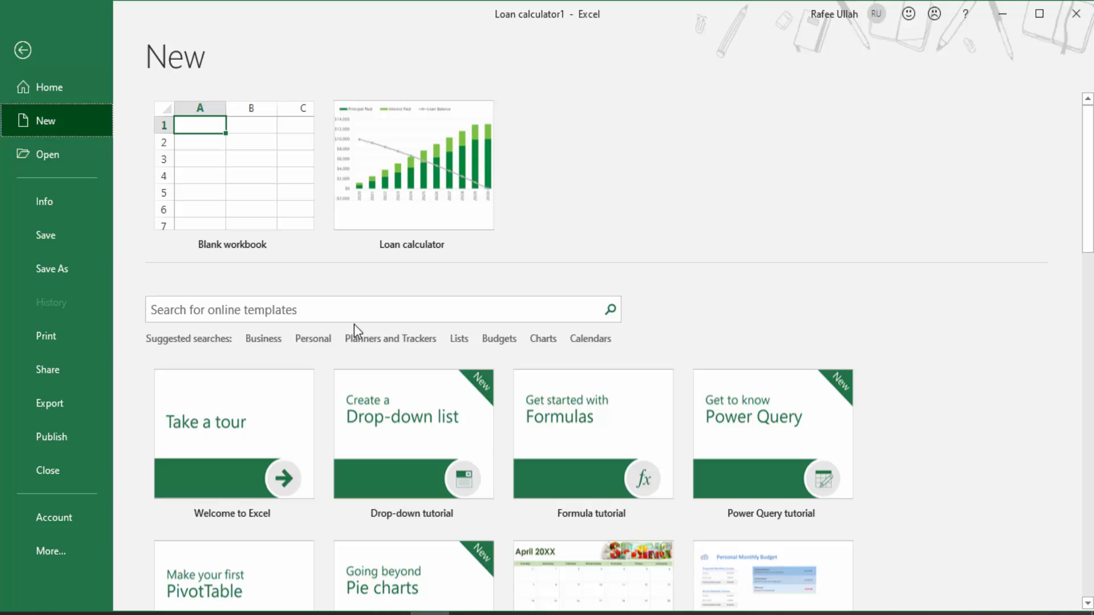
pyautogui.click(350, 310)
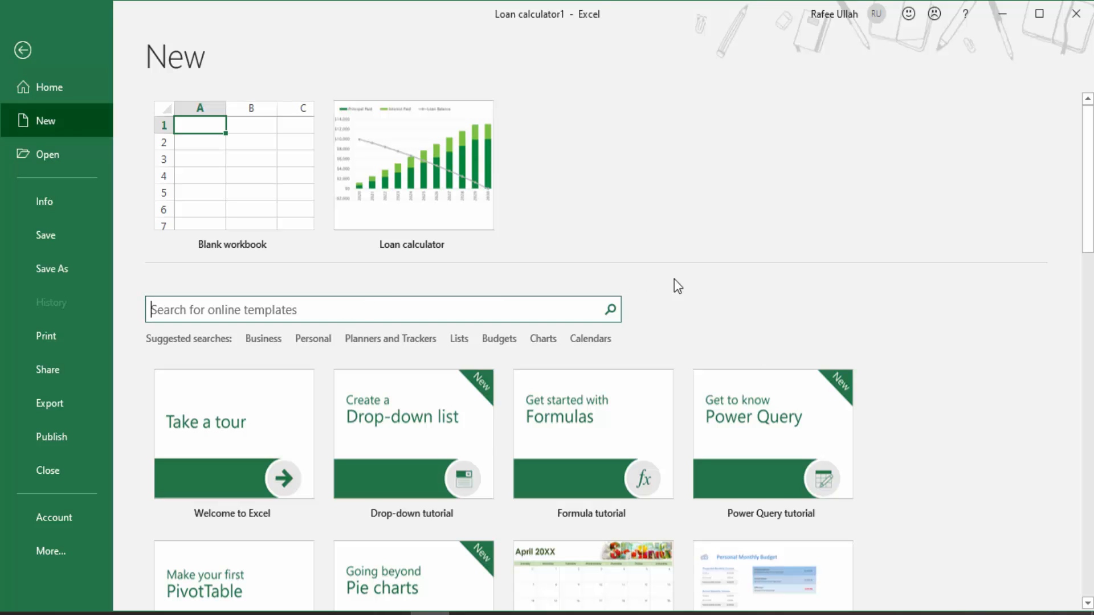
pyautogui.click(730, 301)
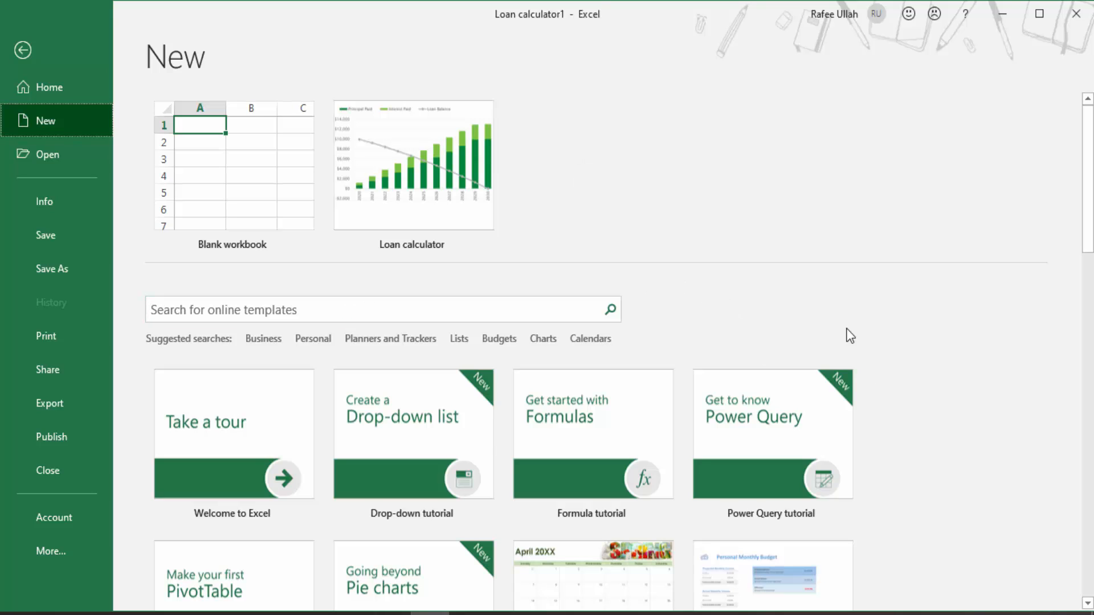
pyautogui.scroll(-3, 847, 335)
pyautogui.scroll(3, 487, 294)
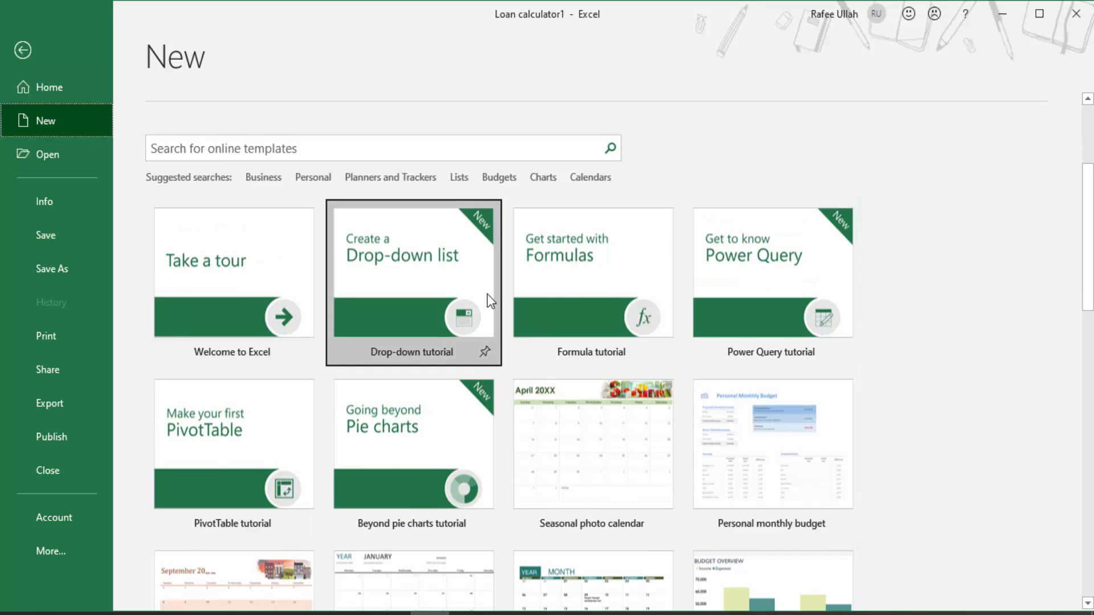
# Step: Create a new workbook from the Loan calculator template
pyautogui.click(396, 149)
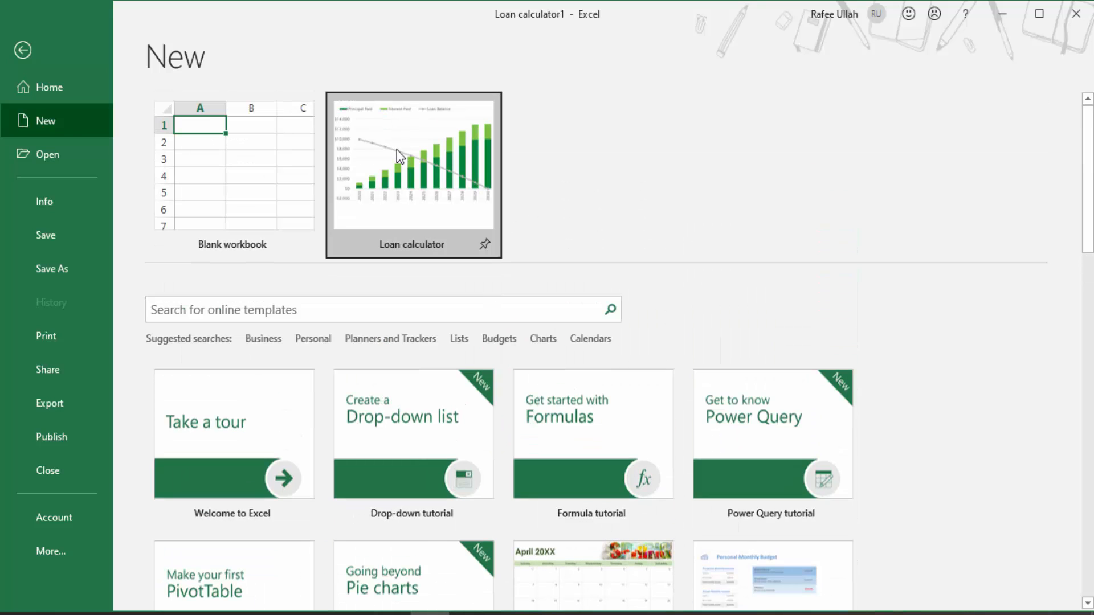
pyautogui.click(646, 347)
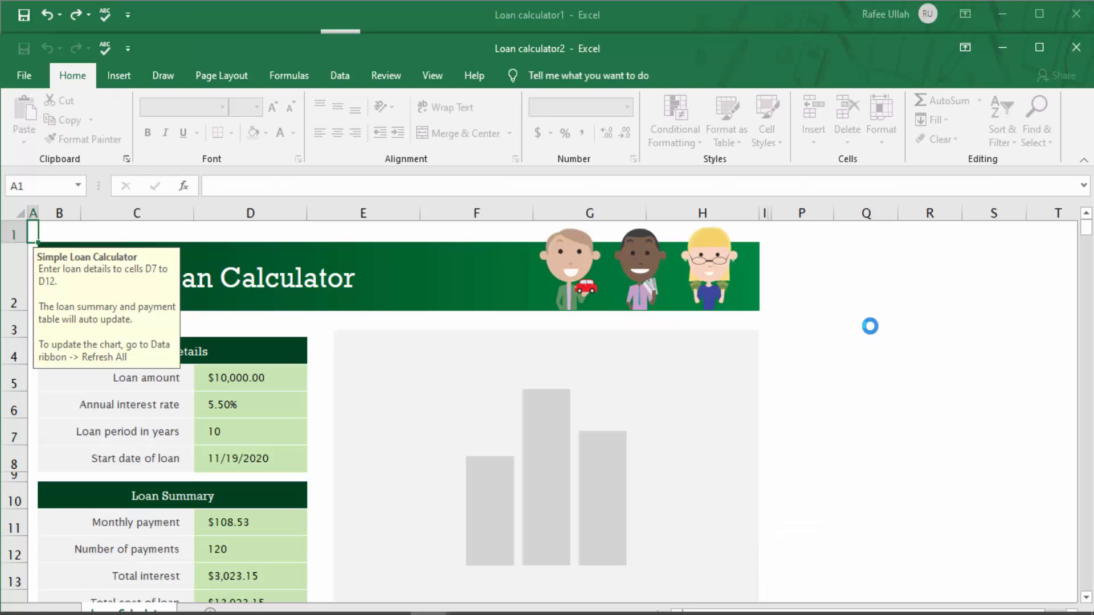
pyautogui.click(915, 329)
pyautogui.scroll(-2, 915, 328)
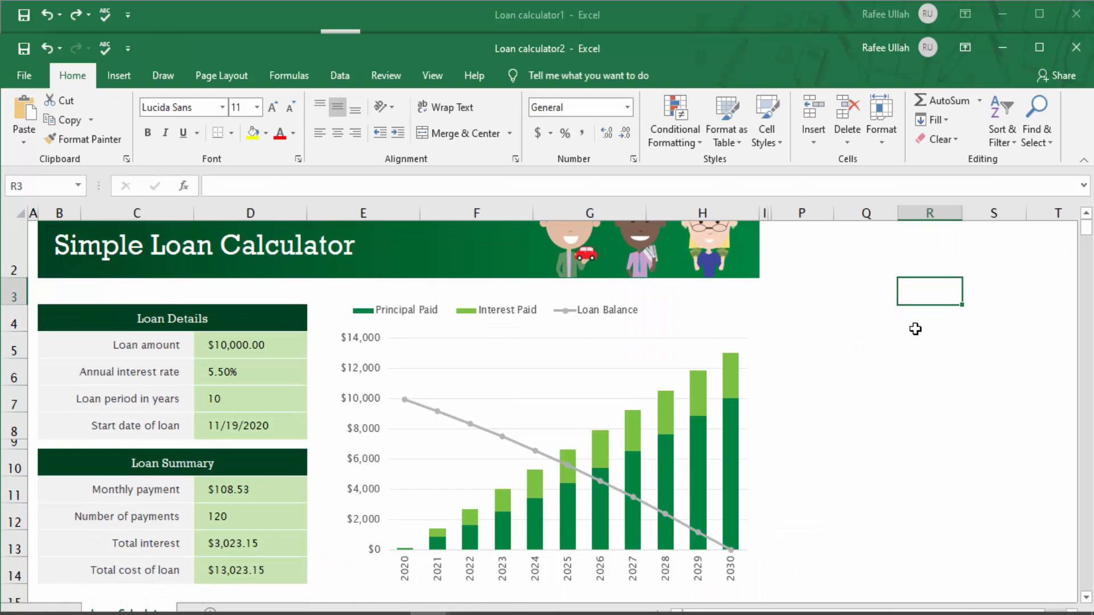
# Step: Examine the loan detail input cells and the loan summary cells with their formulas
pyautogui.click(212, 288)
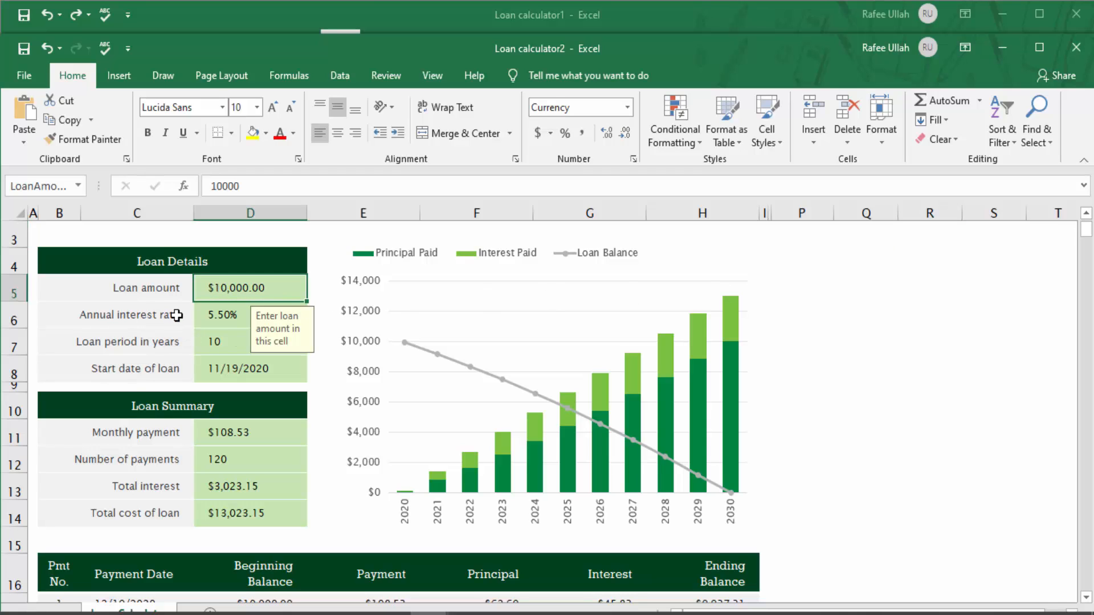
pyautogui.click(217, 316)
pyautogui.click(223, 344)
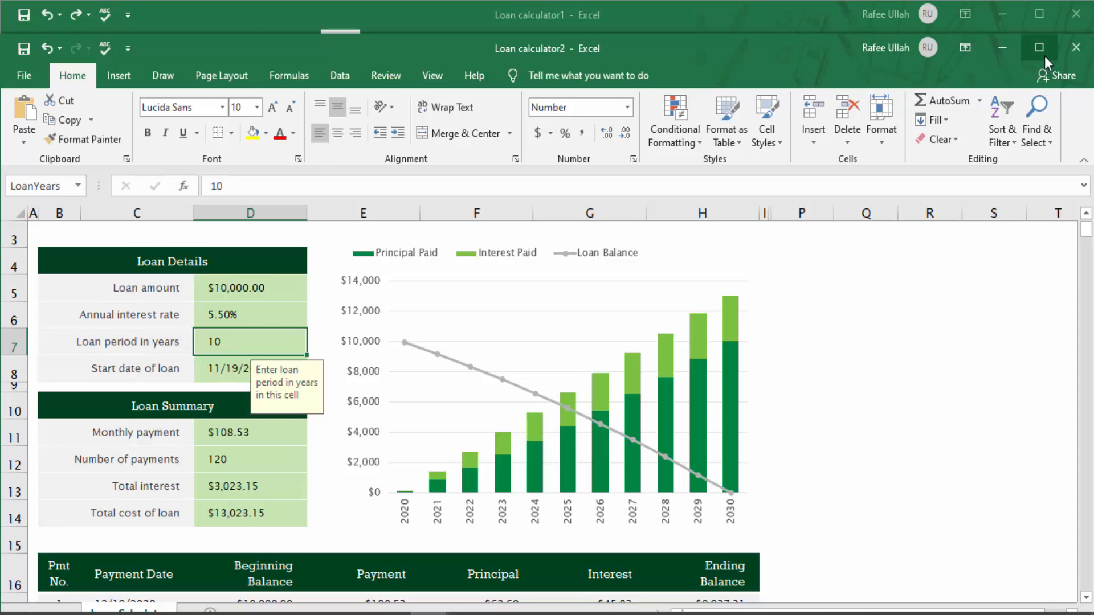
pyautogui.click(1044, 56)
pyautogui.click(218, 336)
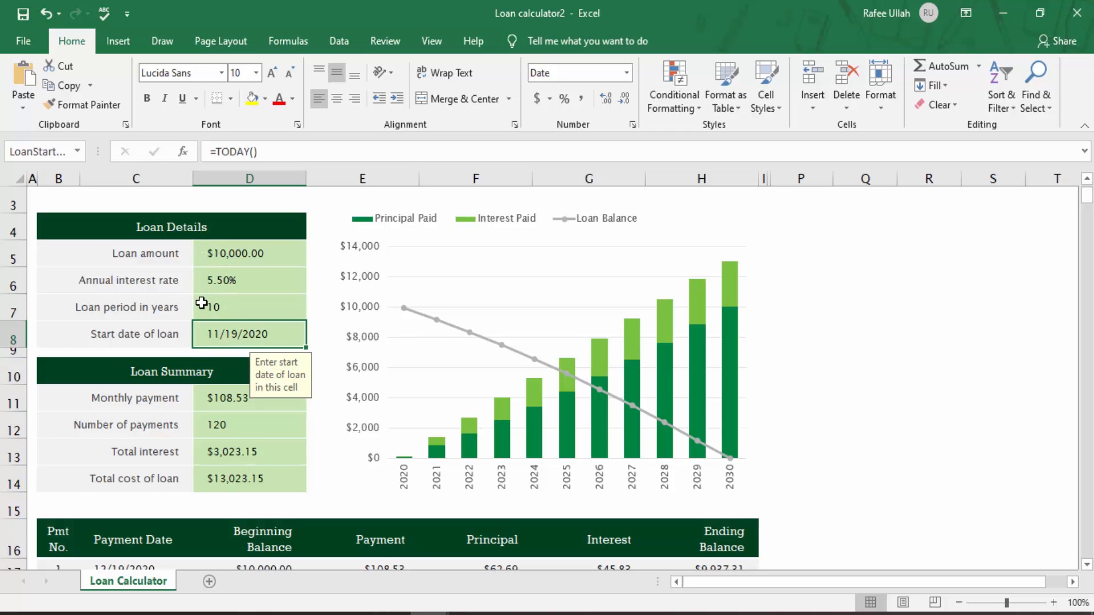
pyautogui.click(216, 399)
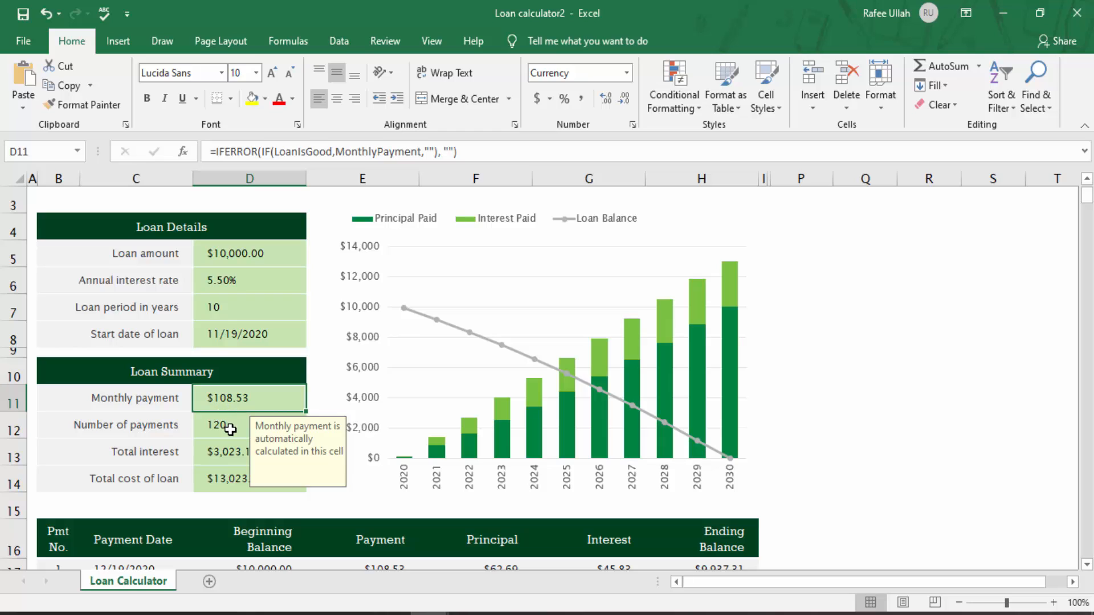
pyautogui.click(230, 430)
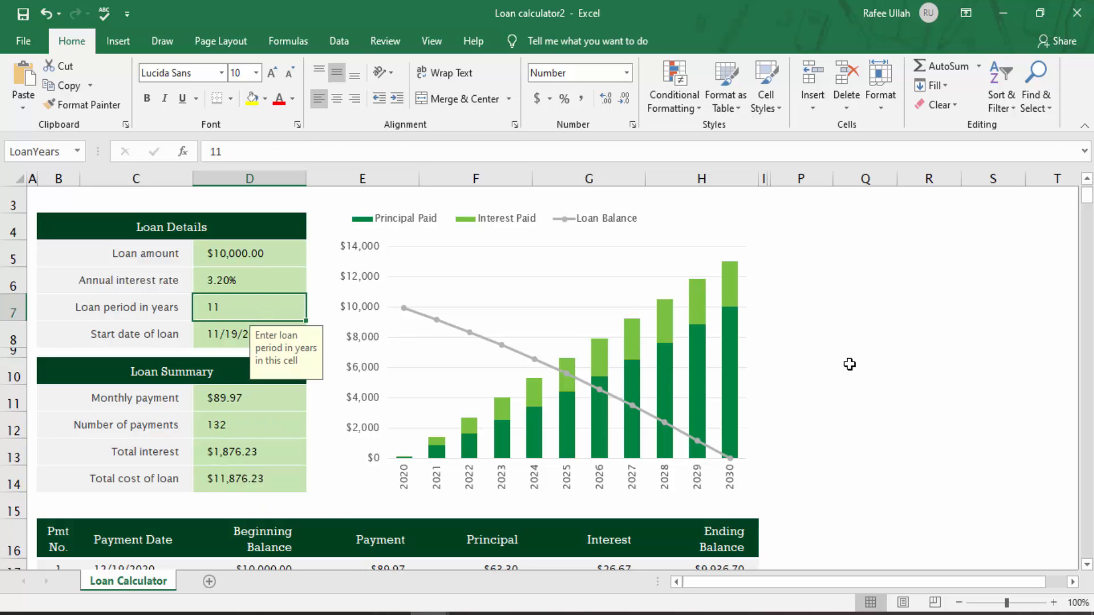
# Step: Undo the last two edits to the loan period and annual interest rate
pyautogui.hotkey('ctrl', 'z')
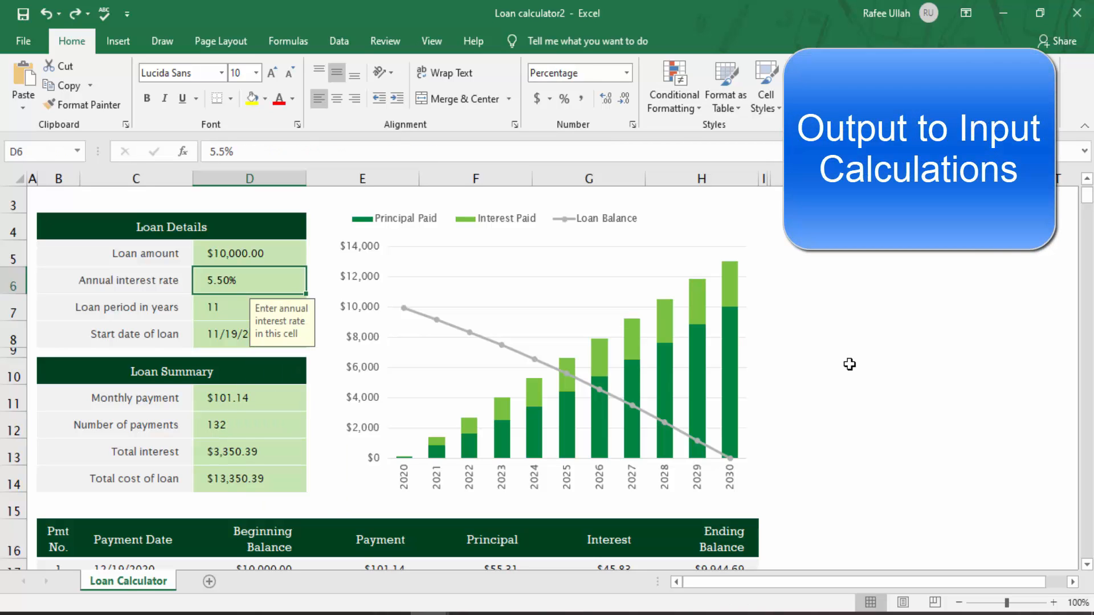
pyautogui.hotkey('ctrl', 'z')
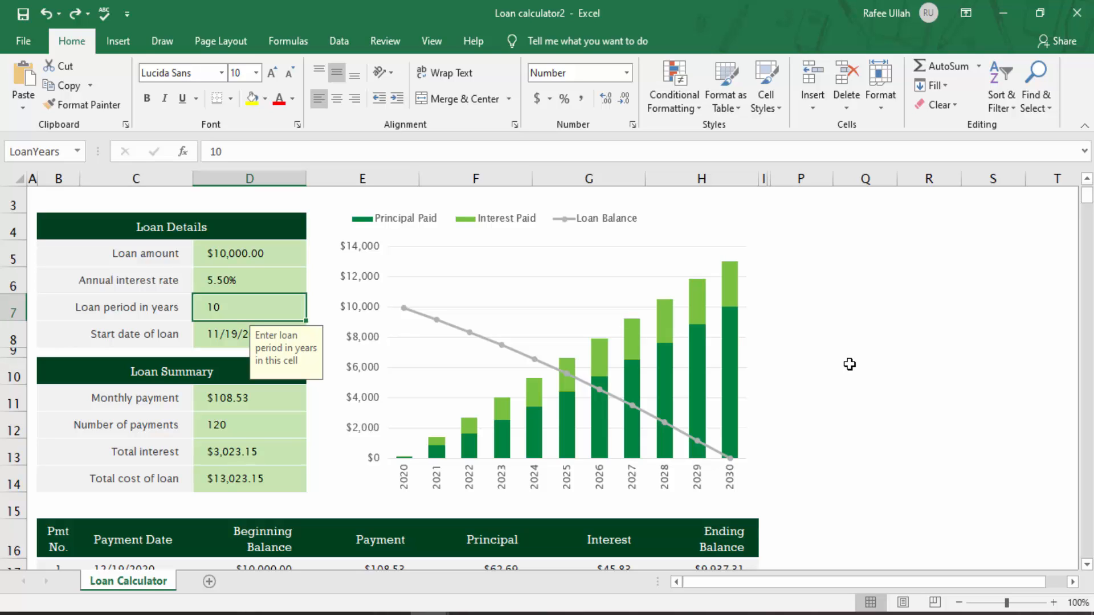
pyautogui.click(847, 267)
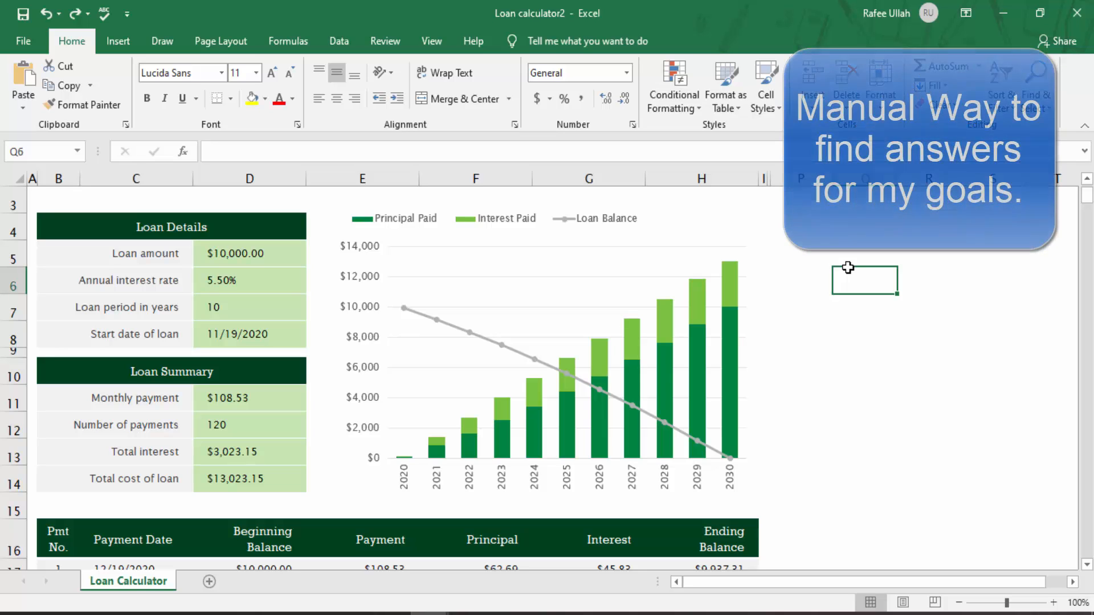
# Step: Try loan periods of 12, 20 and 18 years in the loan period cell
pyautogui.click(254, 424)
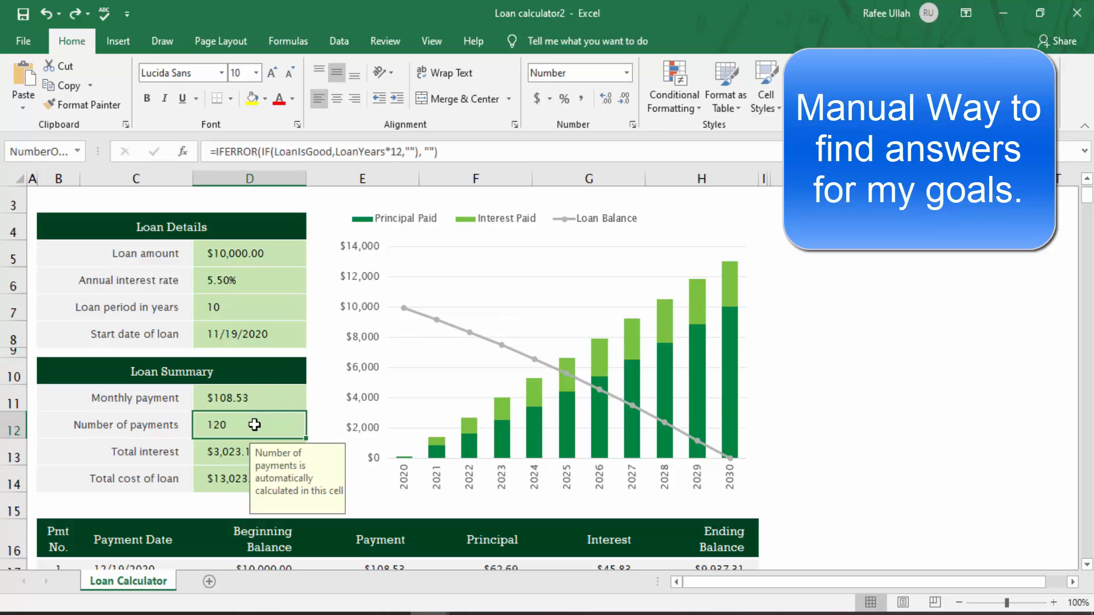
pyautogui.click(237, 302)
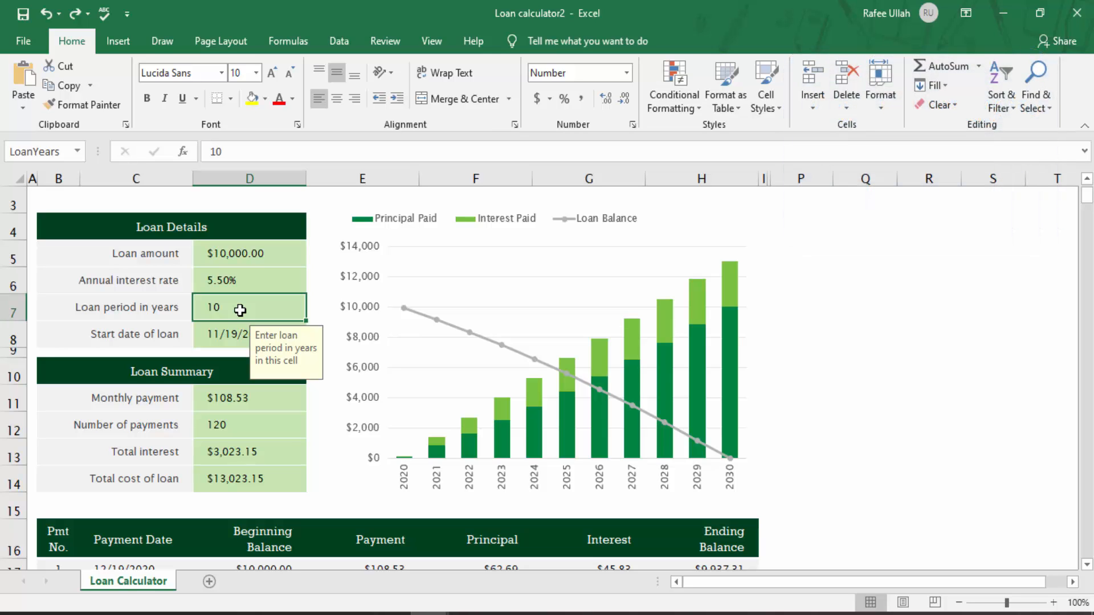
pyautogui.write('12')
pyautogui.press('Return')
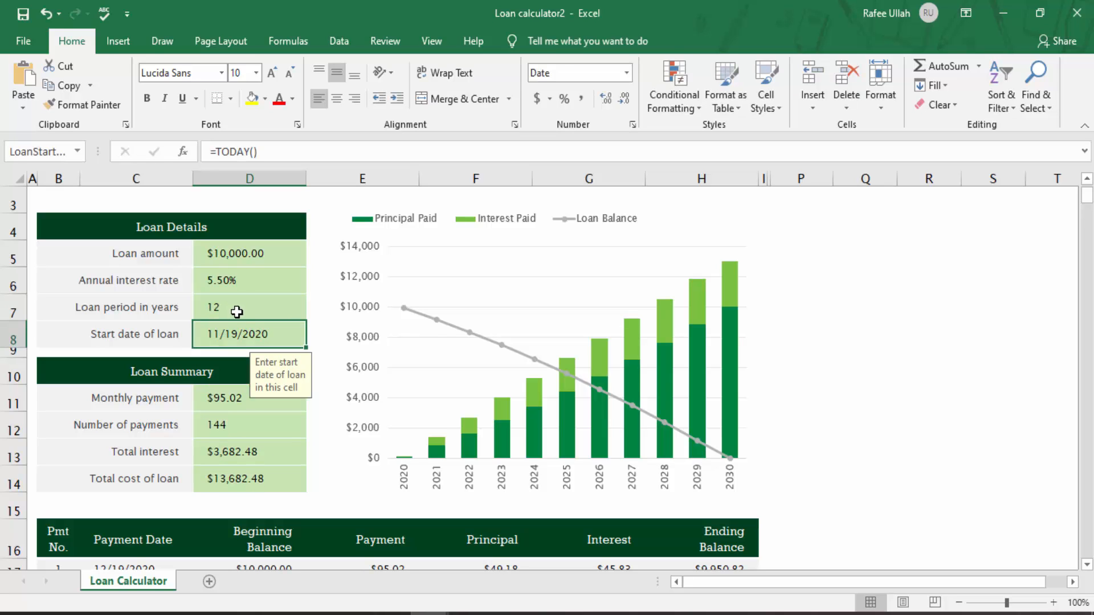
pyautogui.click(236, 310)
pyautogui.write('20')
pyautogui.press('Return')
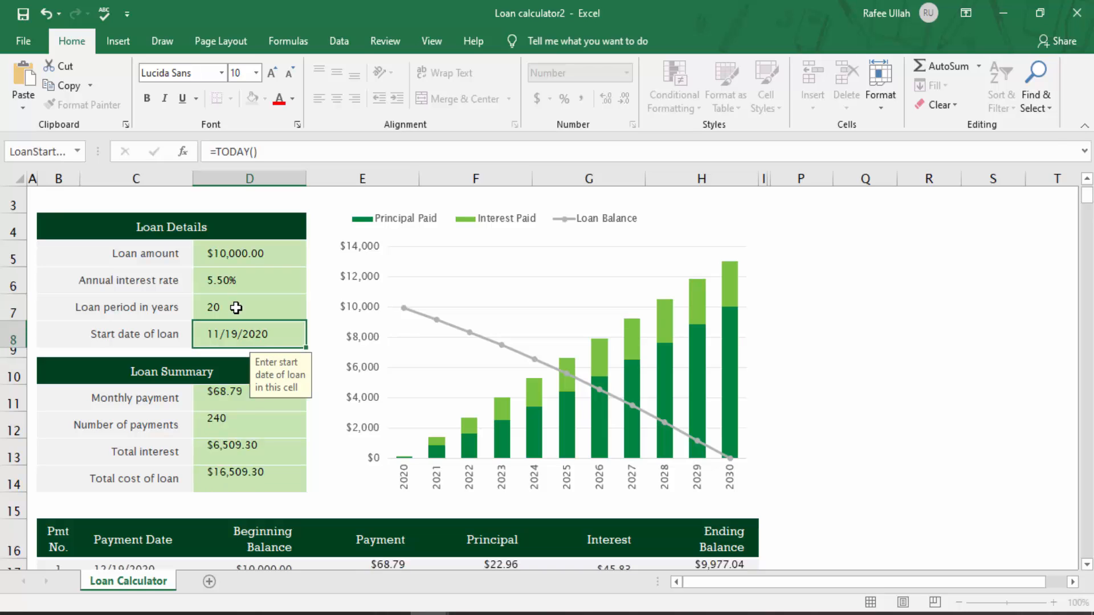
pyautogui.click(235, 307)
pyautogui.write('18')
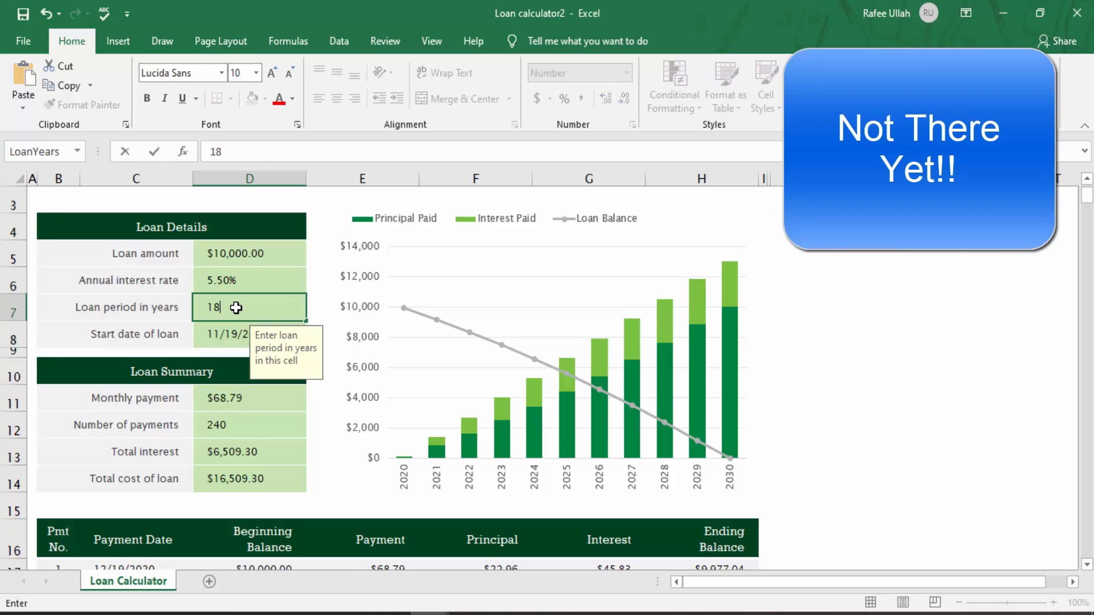
pyautogui.press('Return')
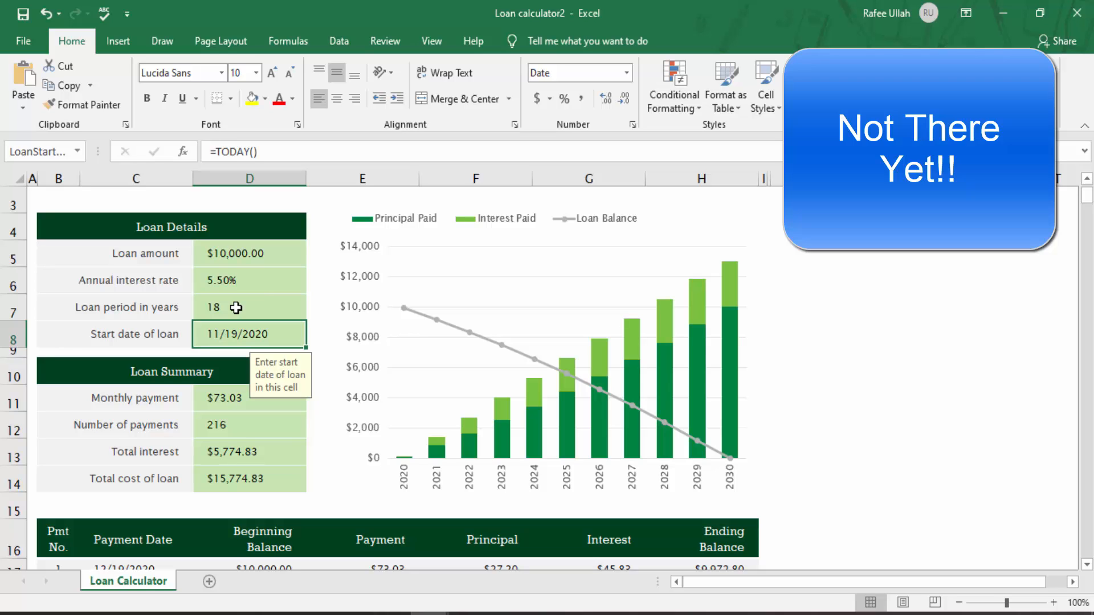
# Step: Try loan periods of 14, 16 and 15 years in the loan period cell
pyautogui.click(236, 308)
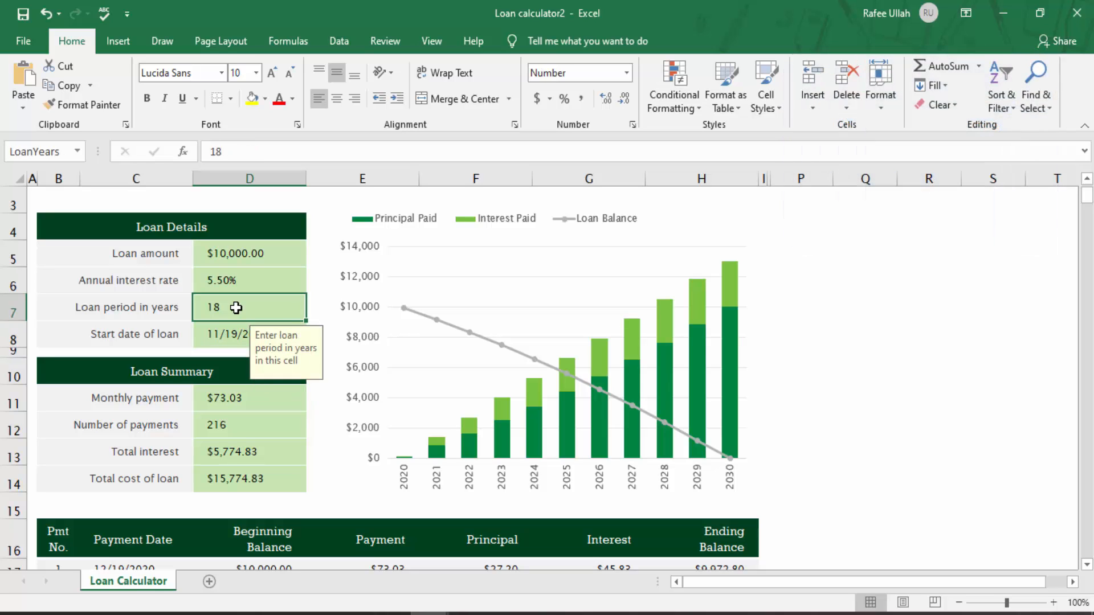
pyautogui.write('14')
pyautogui.press('Return')
pyautogui.click(236, 307)
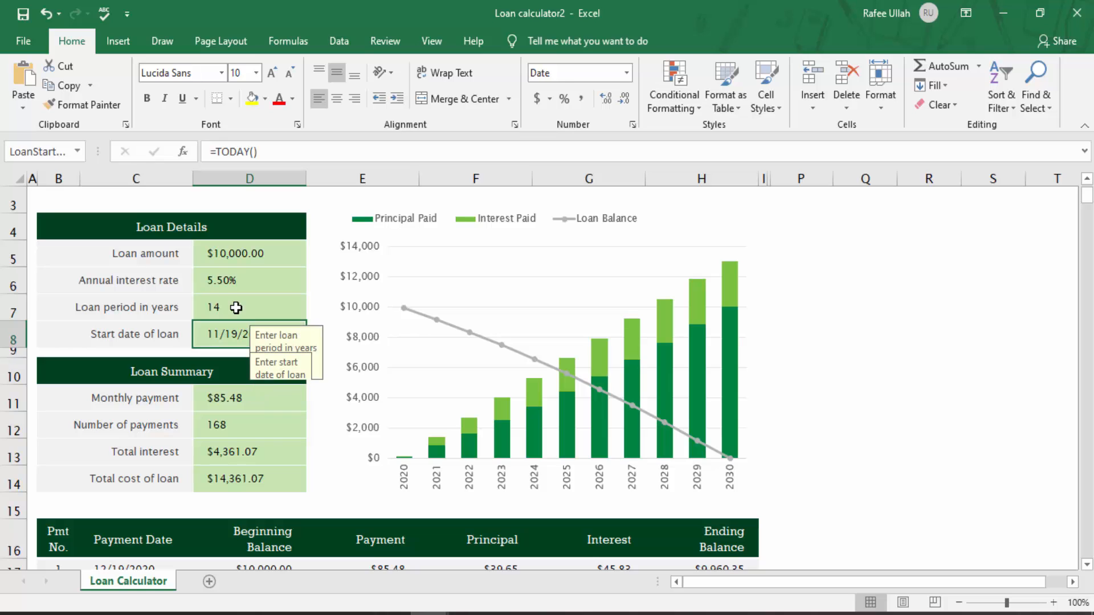
pyautogui.write('16')
pyautogui.press('Return')
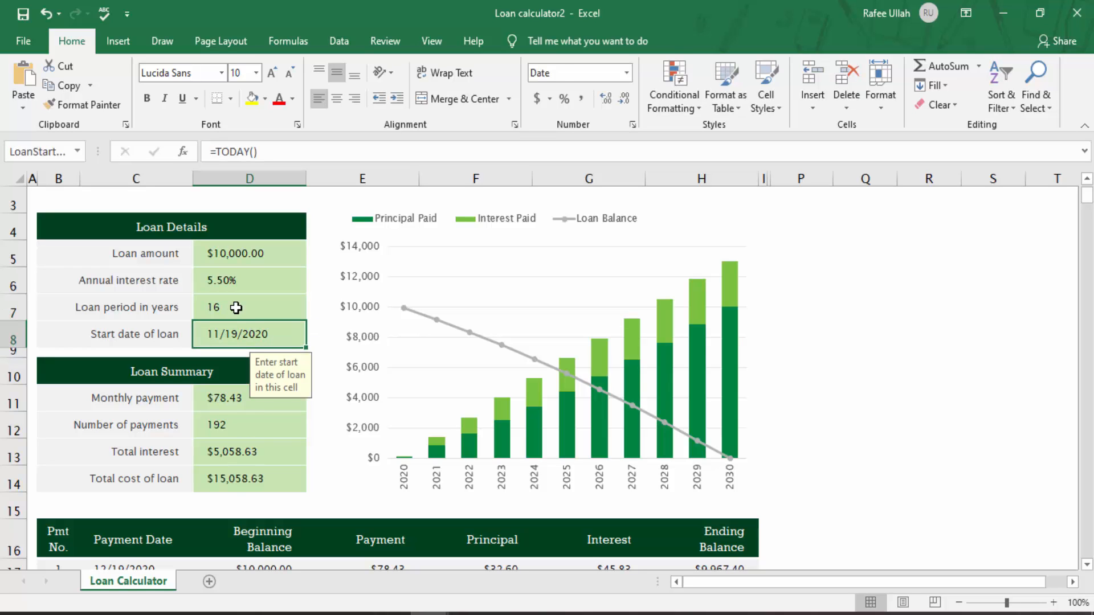
pyautogui.click(236, 308)
pyautogui.write('15')
pyautogui.press('Return')
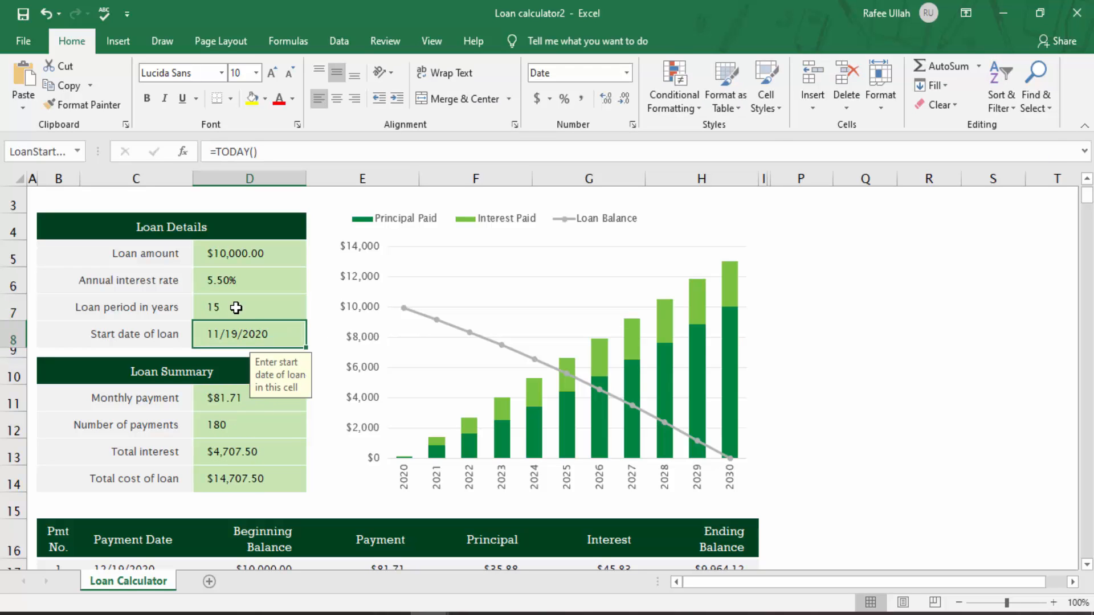
# Step: Review the loan period, monthly payment and number of payments cells
pyautogui.click(235, 308)
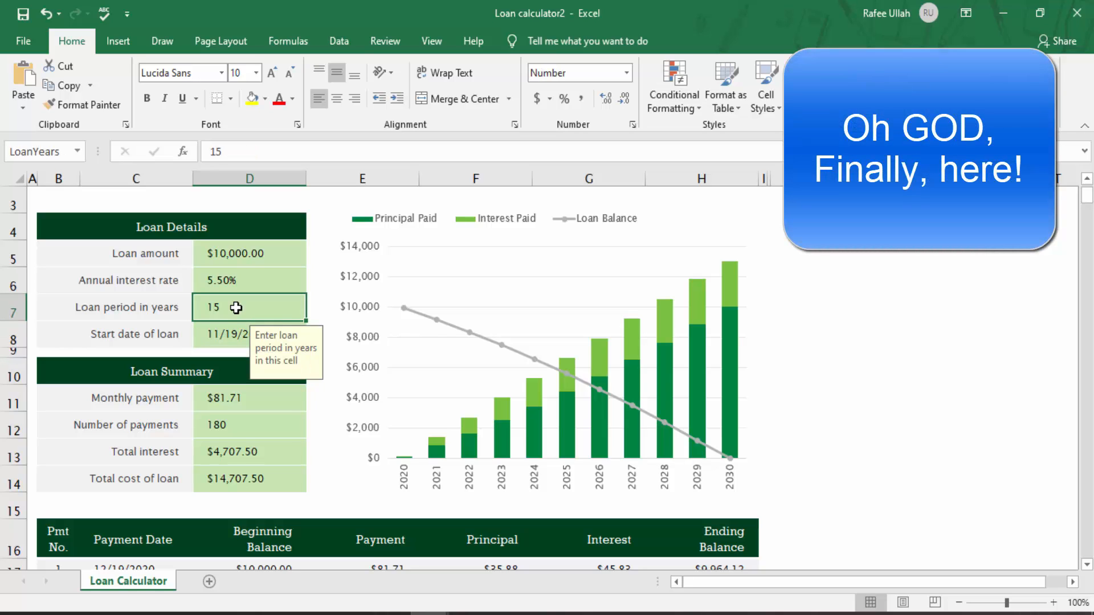
pyautogui.click(236, 308)
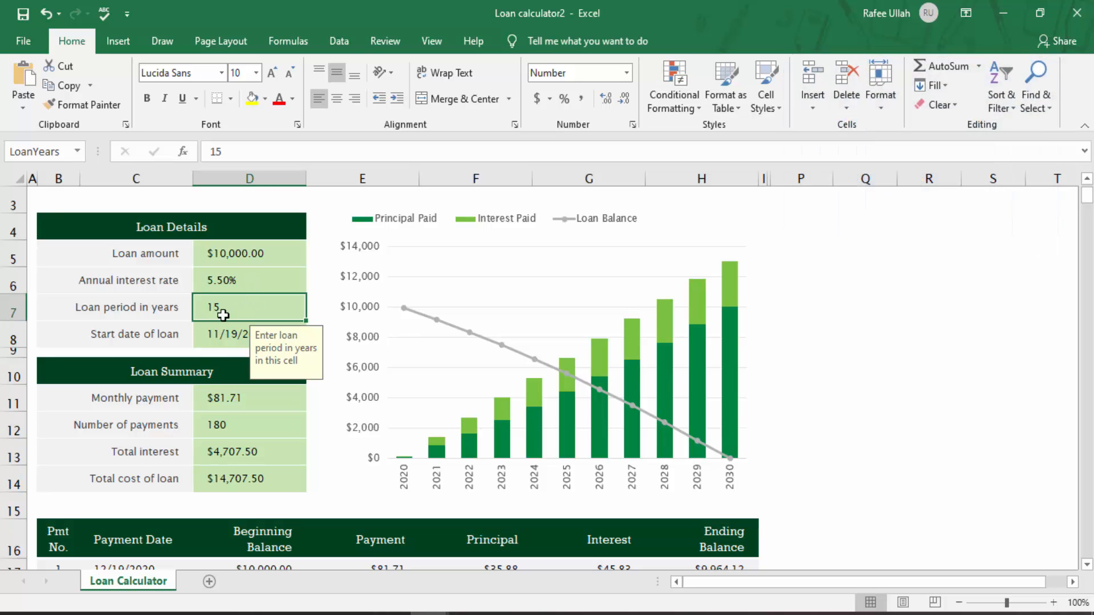
pyautogui.click(233, 399)
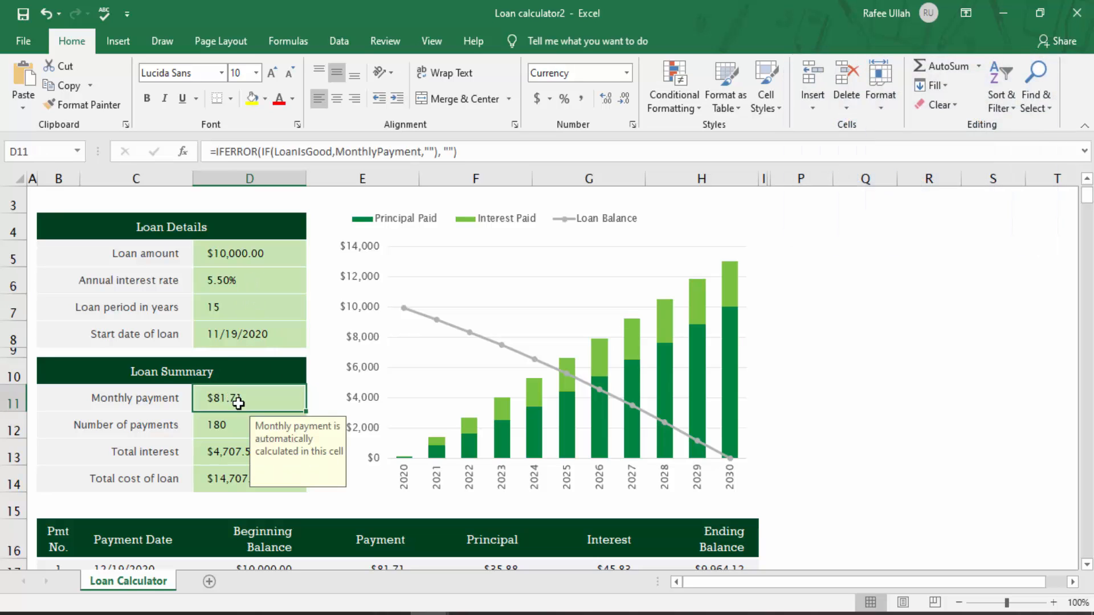
pyautogui.click(240, 434)
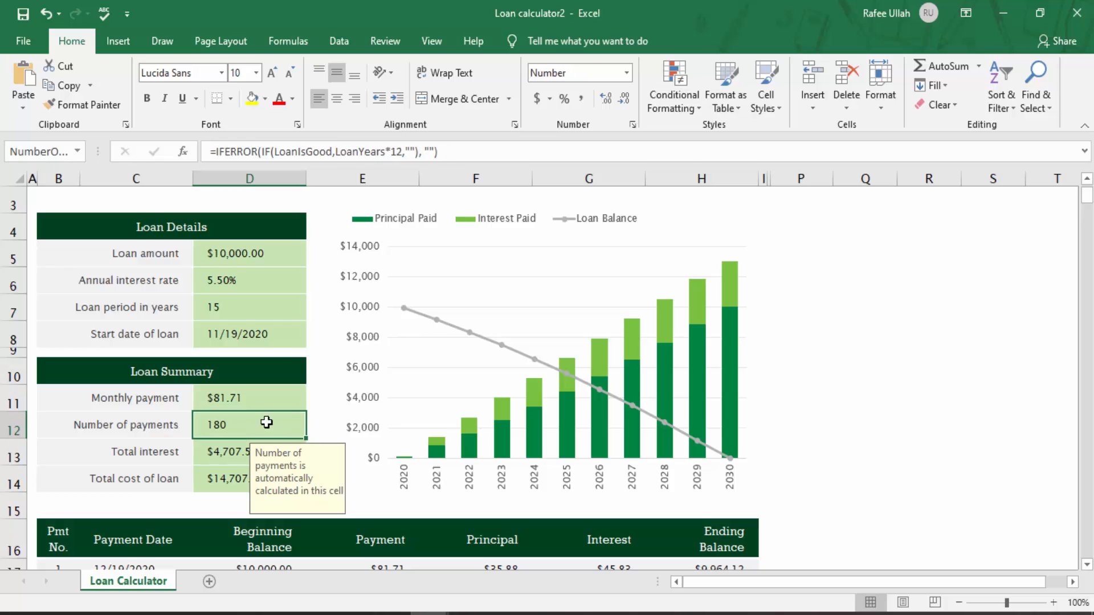
pyautogui.click(872, 380)
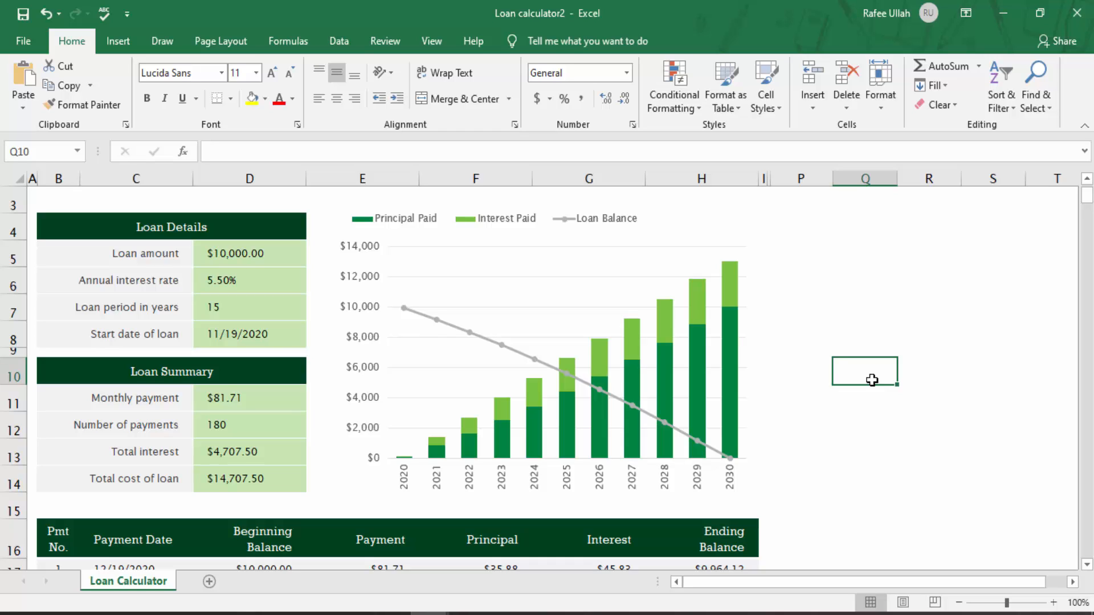
# Step: Undo all the trial loan period entries
pyautogui.hotkey('ctrl', 'z')
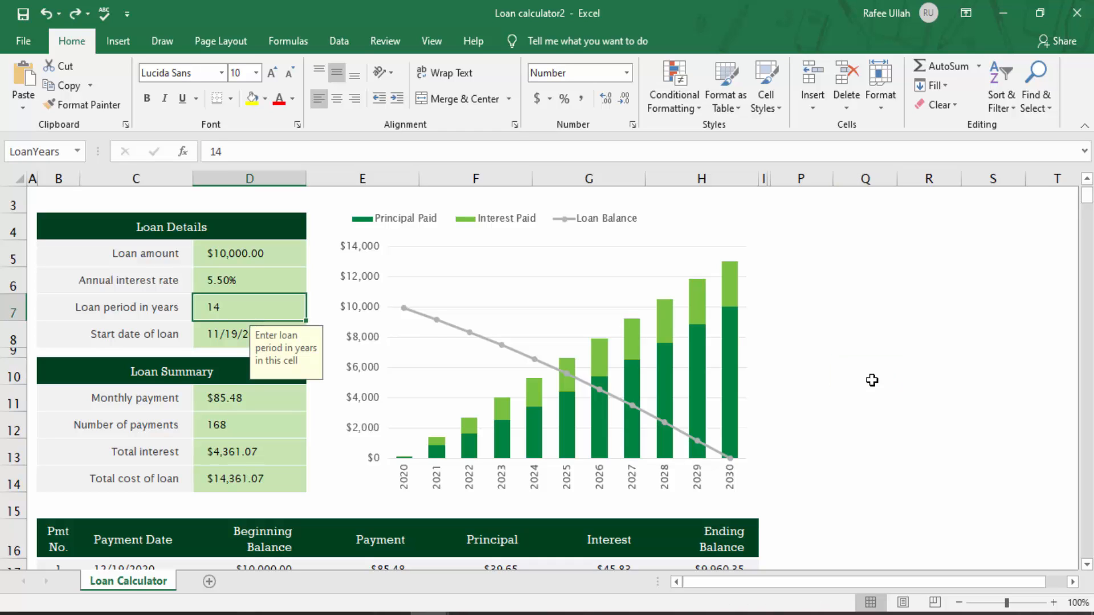
pyautogui.hotkey('ctrl', 'z')
pyautogui.hotkey('ctrl', 'z')
pyautogui.hotkey('ctrl', 'z')
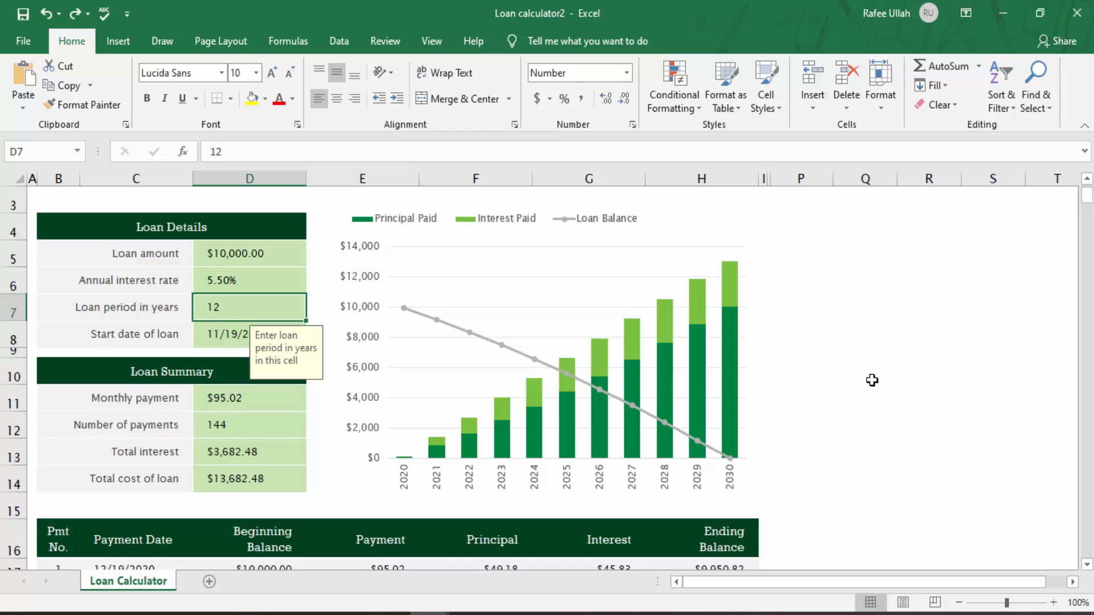
pyautogui.hotkey('ctrl', 'z')
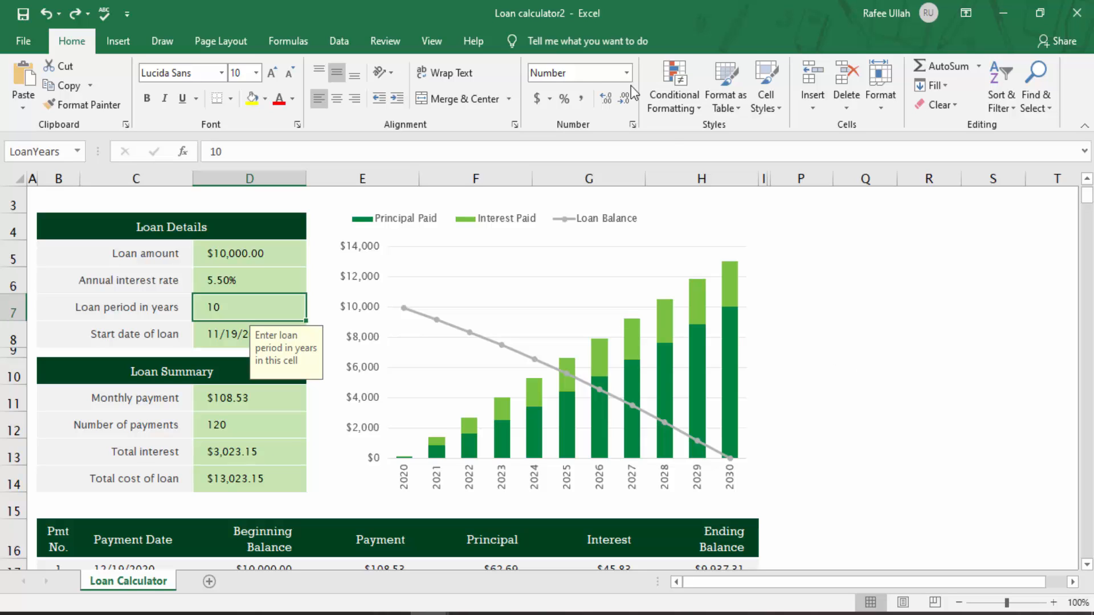
# Step: Open the Goal Seek tool from What-If Analysis
pyautogui.click(332, 49)
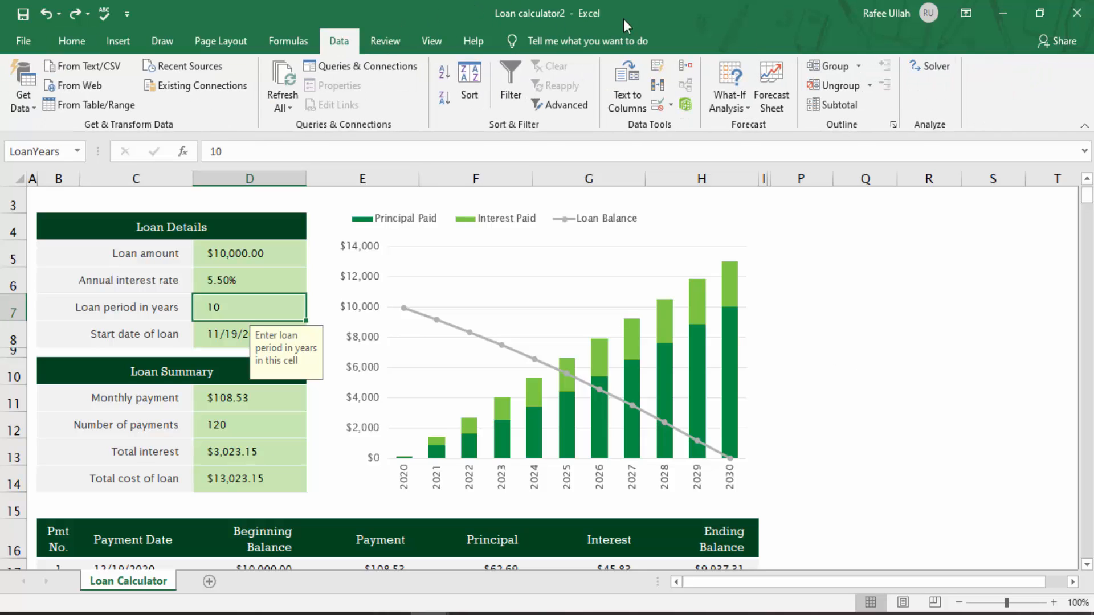
pyautogui.click(747, 111)
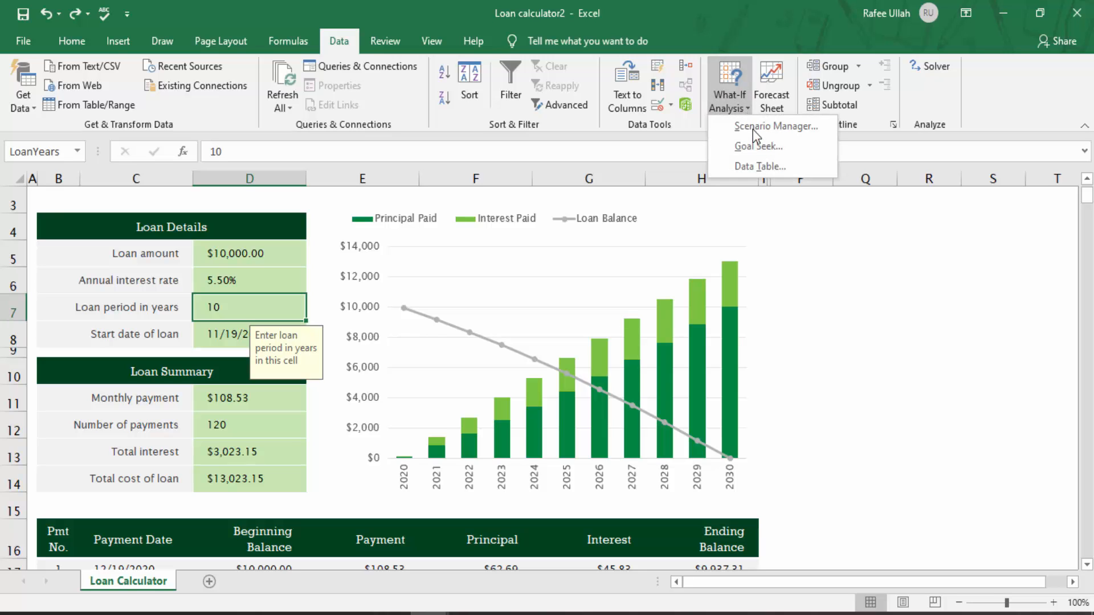
pyautogui.click(760, 146)
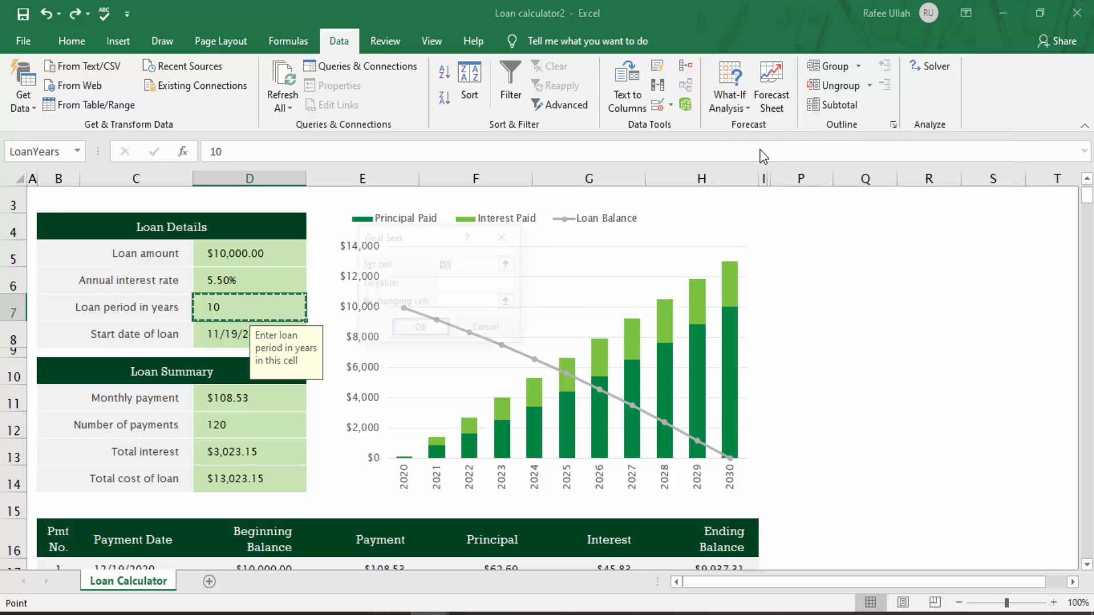
# Step: Goal Seek the number of payments cell D12 to 180 by changing the loan period cell D7, and accept the result
pyautogui.moveTo(432, 250); pyautogui.dragTo(889, 253)
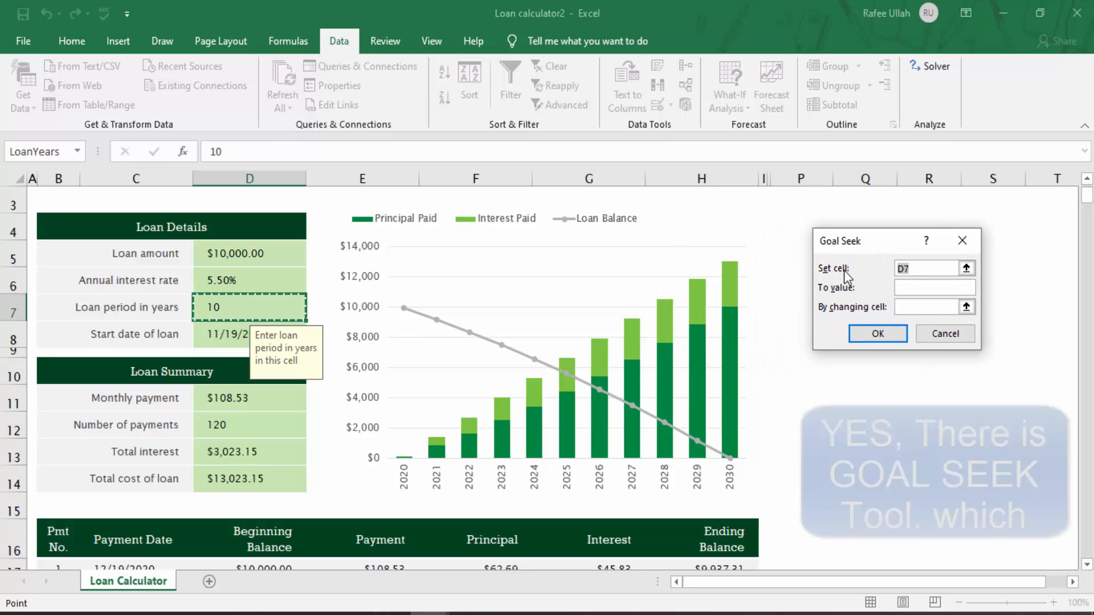
pyautogui.click(255, 420)
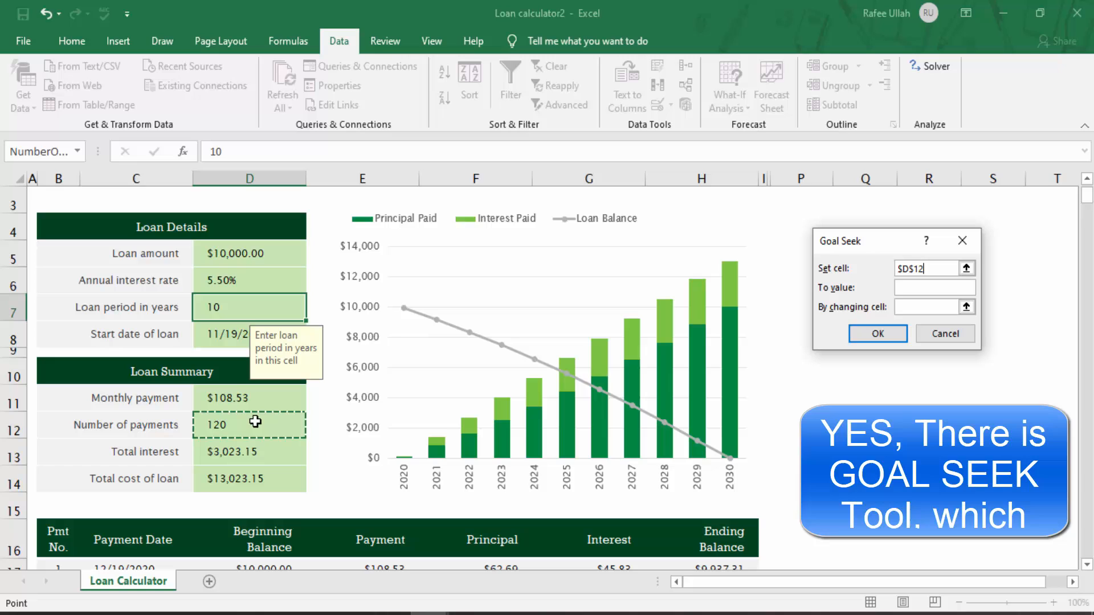
pyautogui.click(917, 289)
pyautogui.write('180')
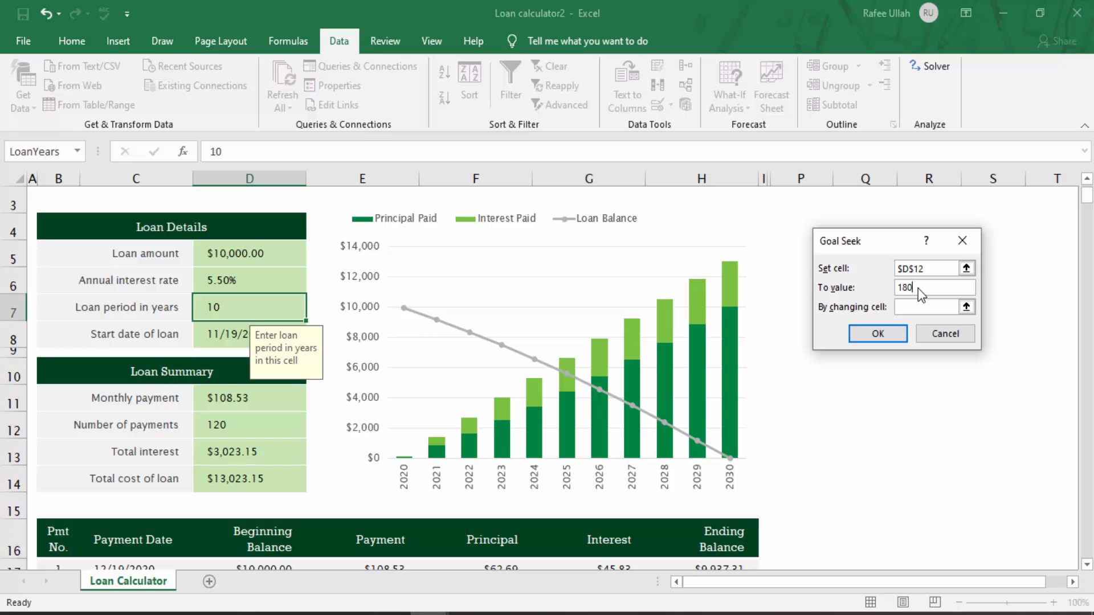
pyautogui.click(923, 310)
pyautogui.click(212, 309)
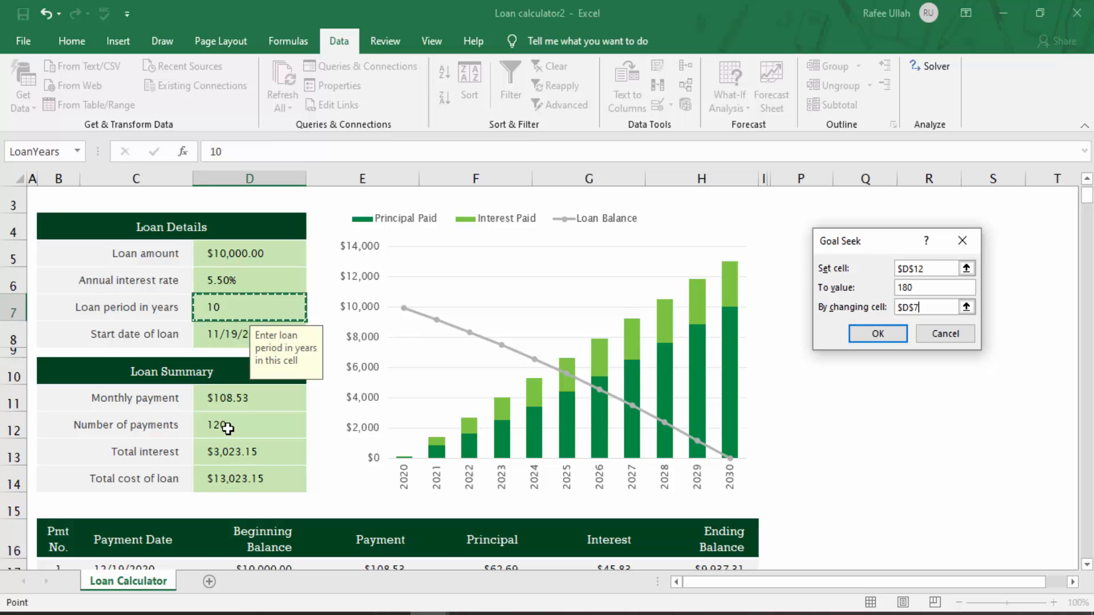
pyautogui.click(875, 335)
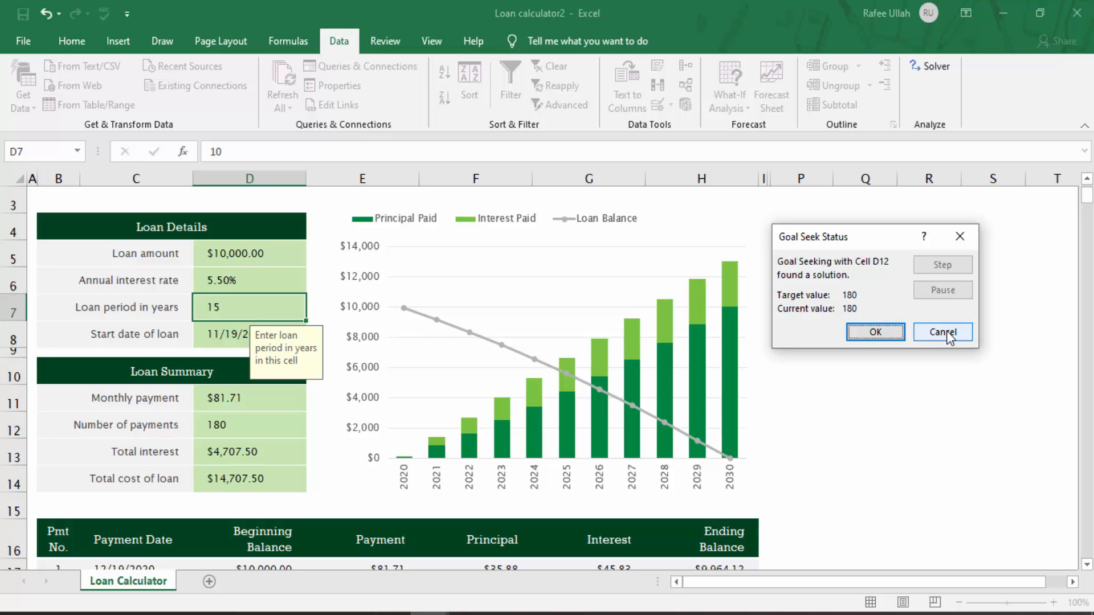
pyautogui.click(875, 331)
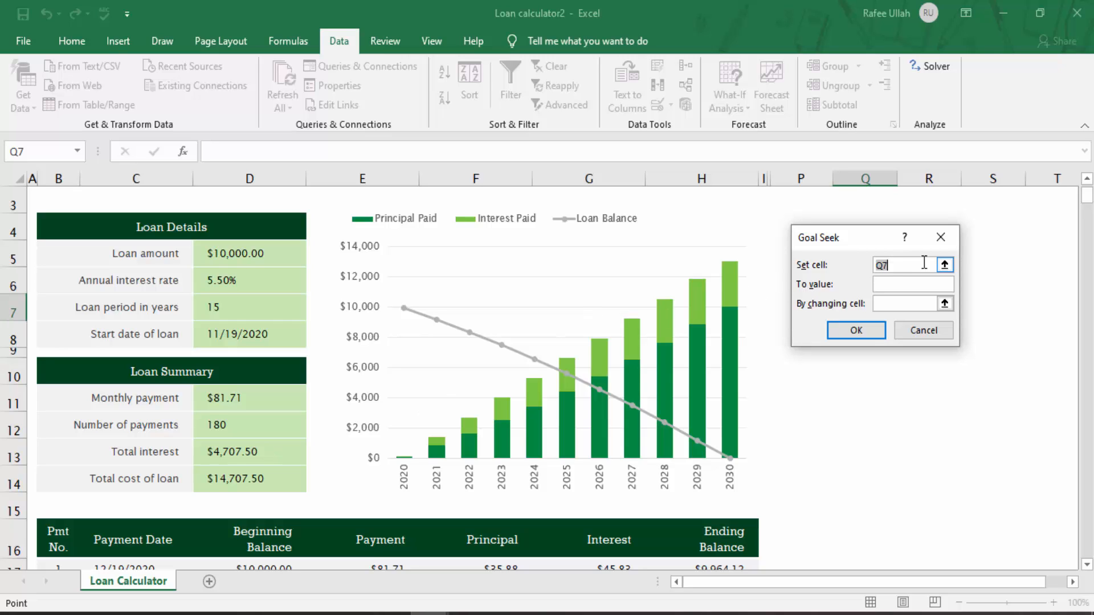
# Step: Goal Seek the total interest cell D13 to 3000 by changing the annual interest rate cell D6, then cancel the result
pyautogui.click(236, 446)
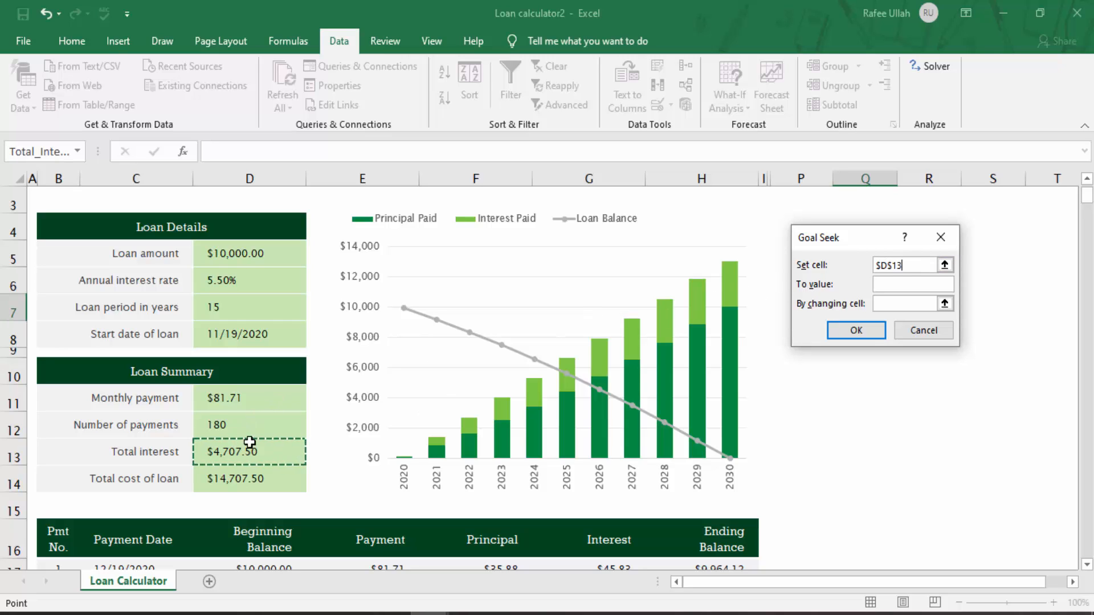
pyautogui.click(903, 284)
pyautogui.write('30')
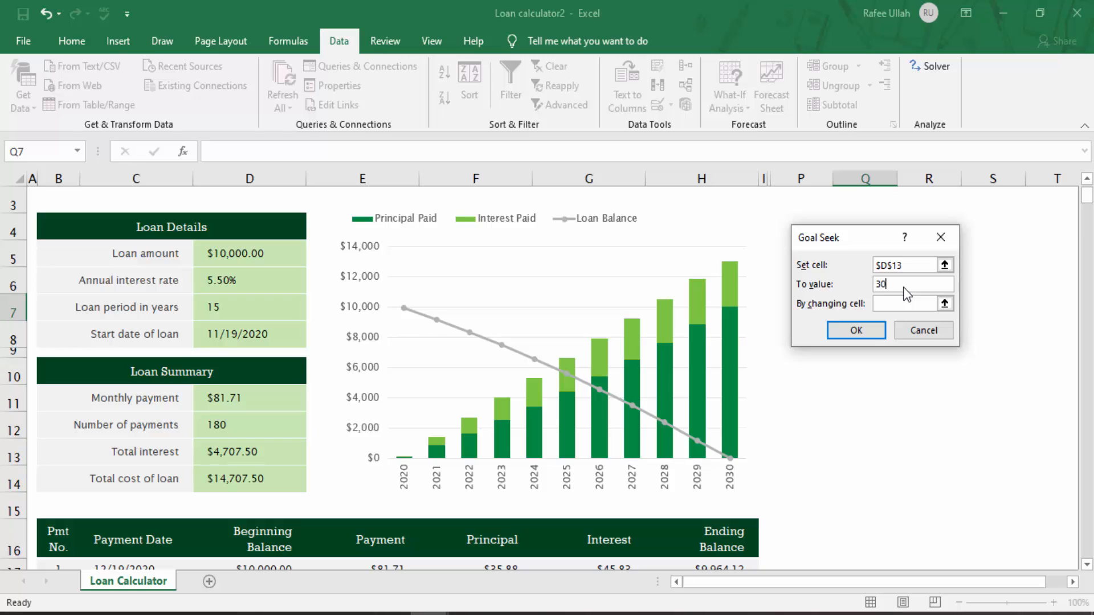
pyautogui.write('000')
pyautogui.press('BackSpace')
pyautogui.click(905, 304)
pyautogui.click(260, 281)
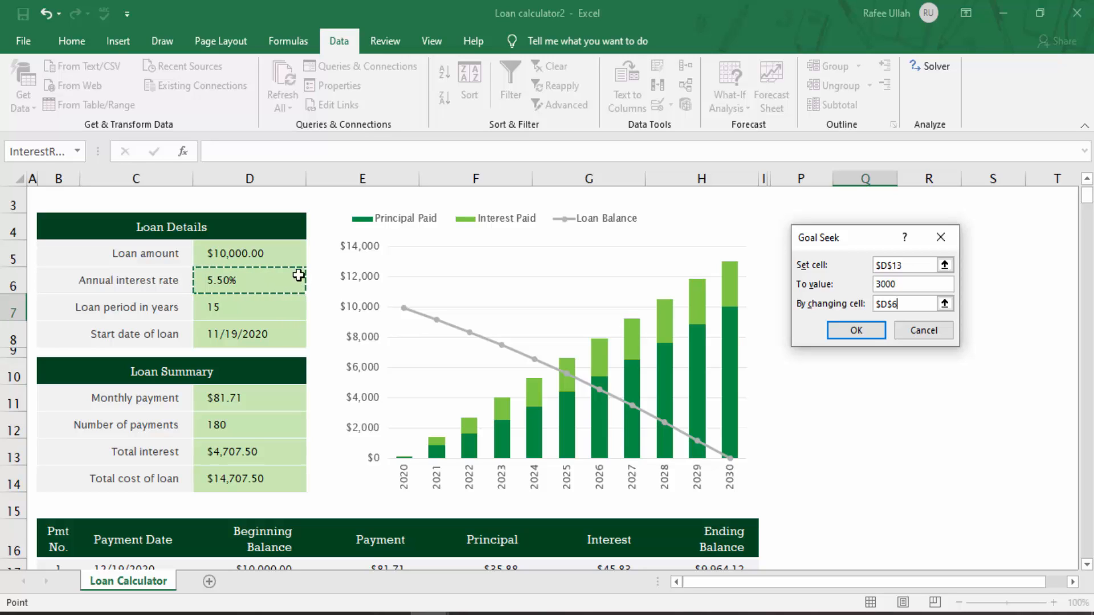
pyautogui.click(845, 337)
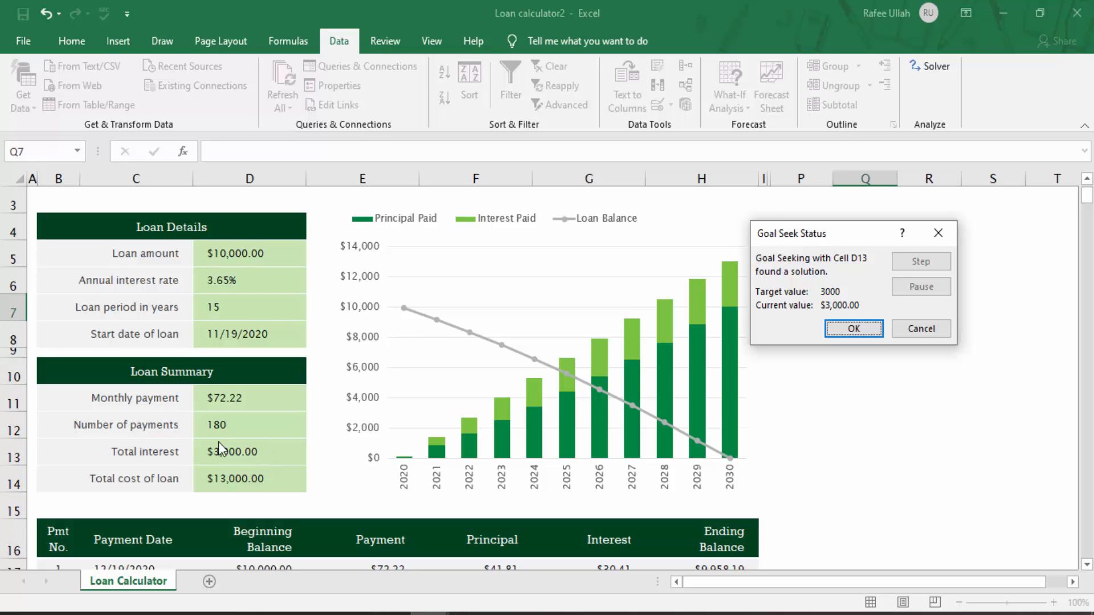
pyautogui.click(921, 328)
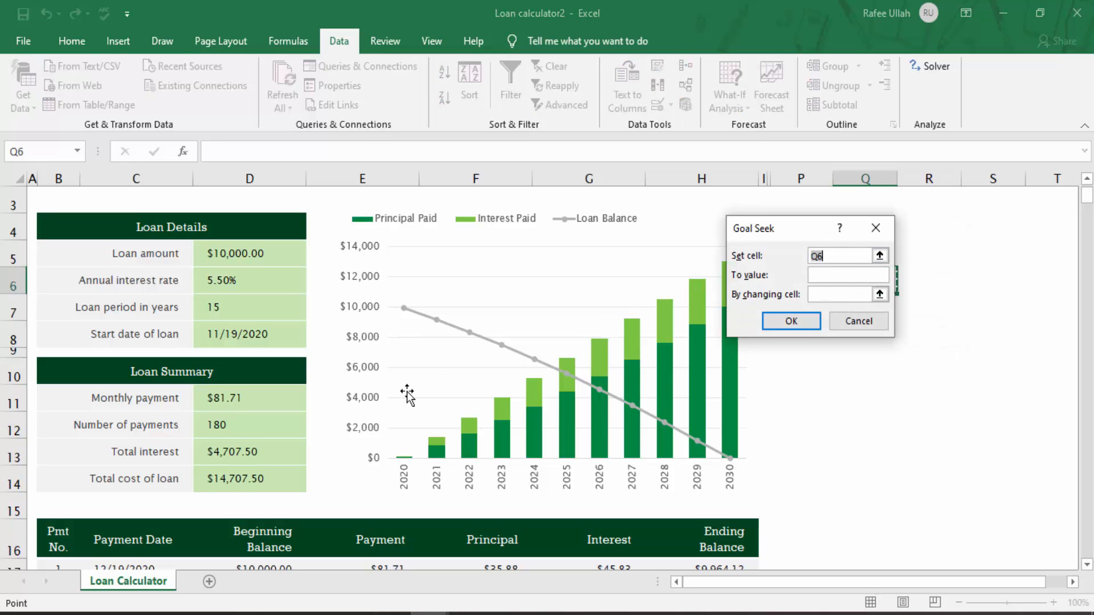
# Step: Goal Seek the monthly payment cell D11 to 150 by changing the loan period cell D7, then cancel the result
pyautogui.click(248, 398)
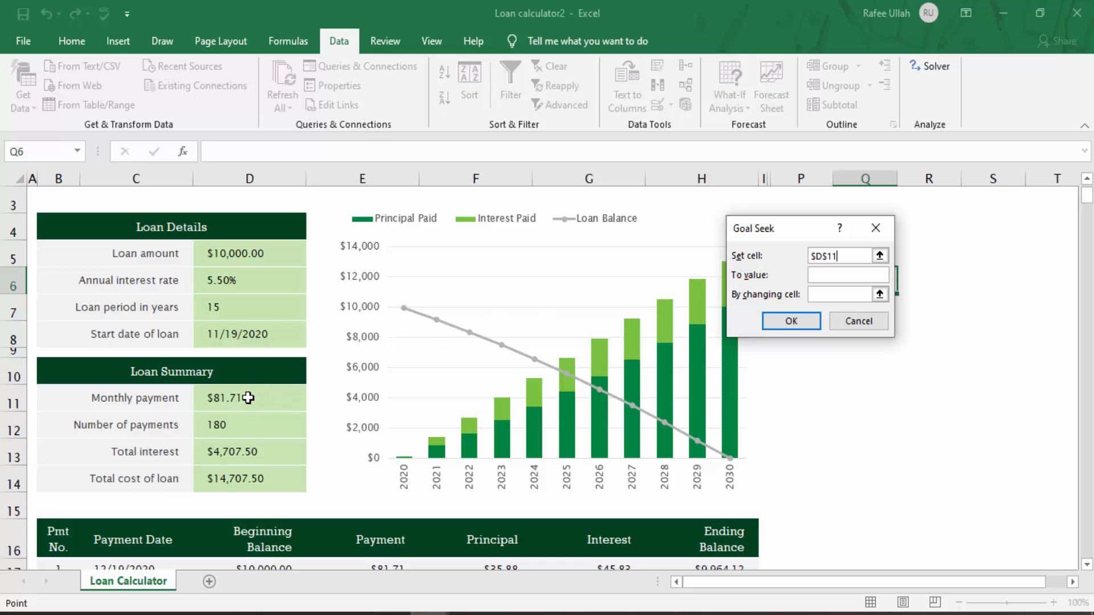
pyautogui.click(848, 275)
pyautogui.click(845, 295)
pyautogui.click(845, 295)
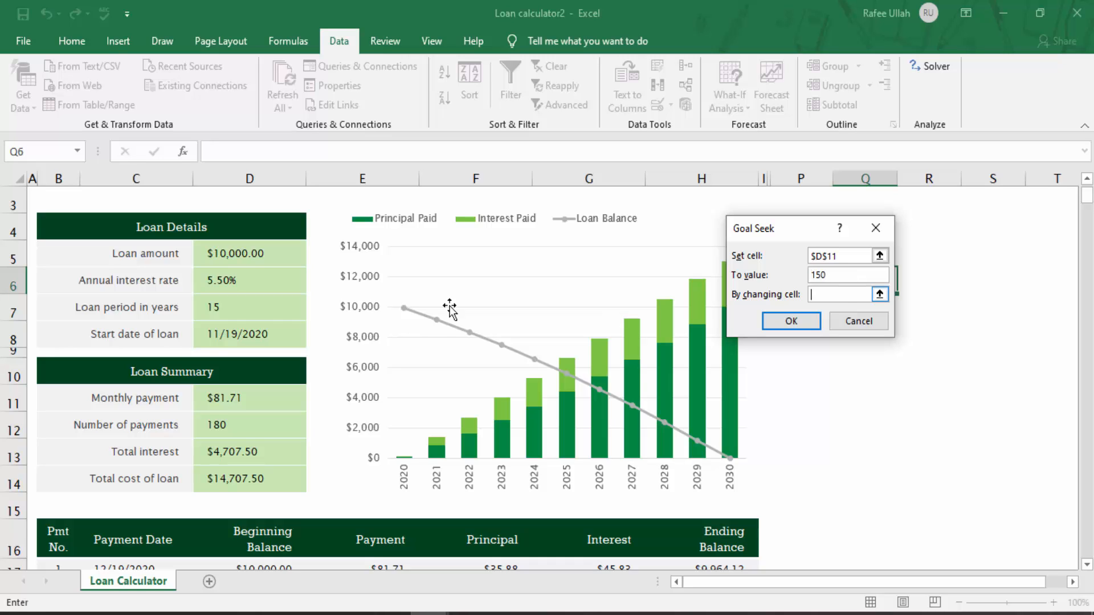
pyautogui.click(238, 302)
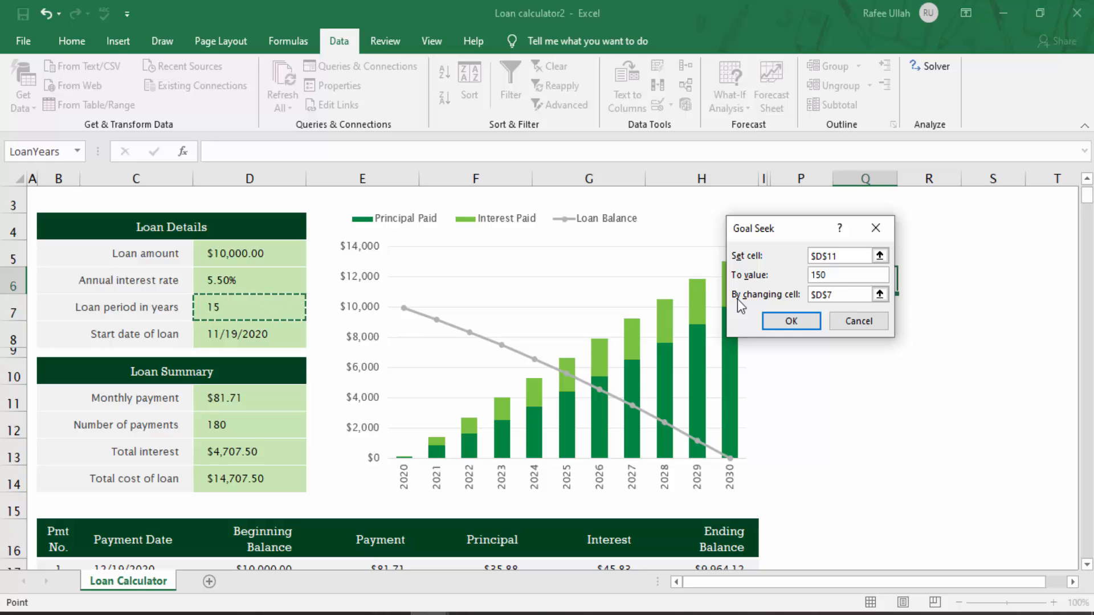
pyautogui.click(802, 320)
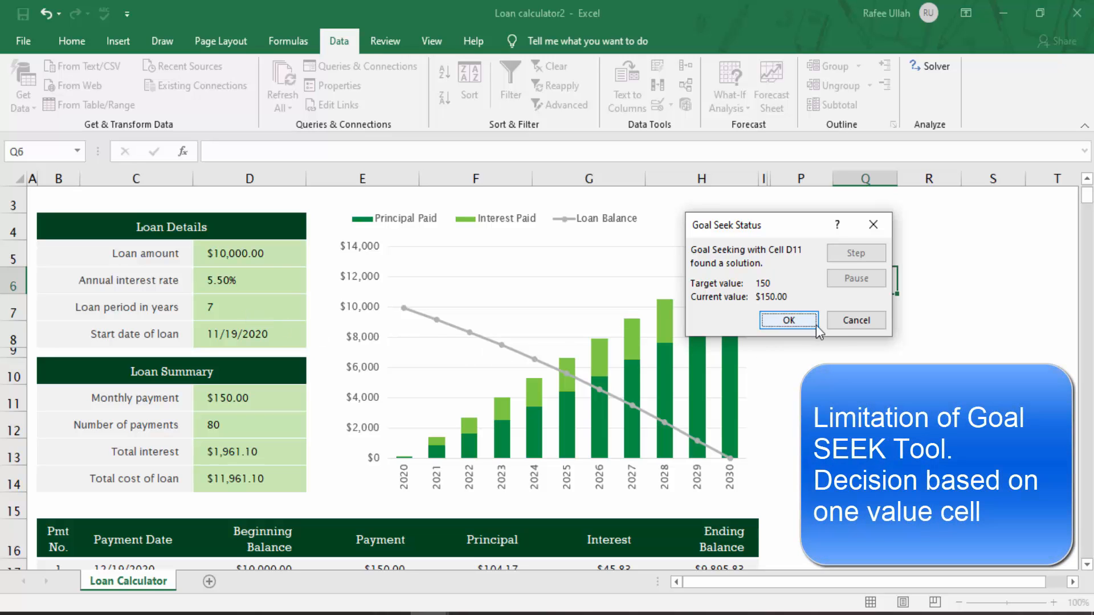
pyautogui.click(837, 322)
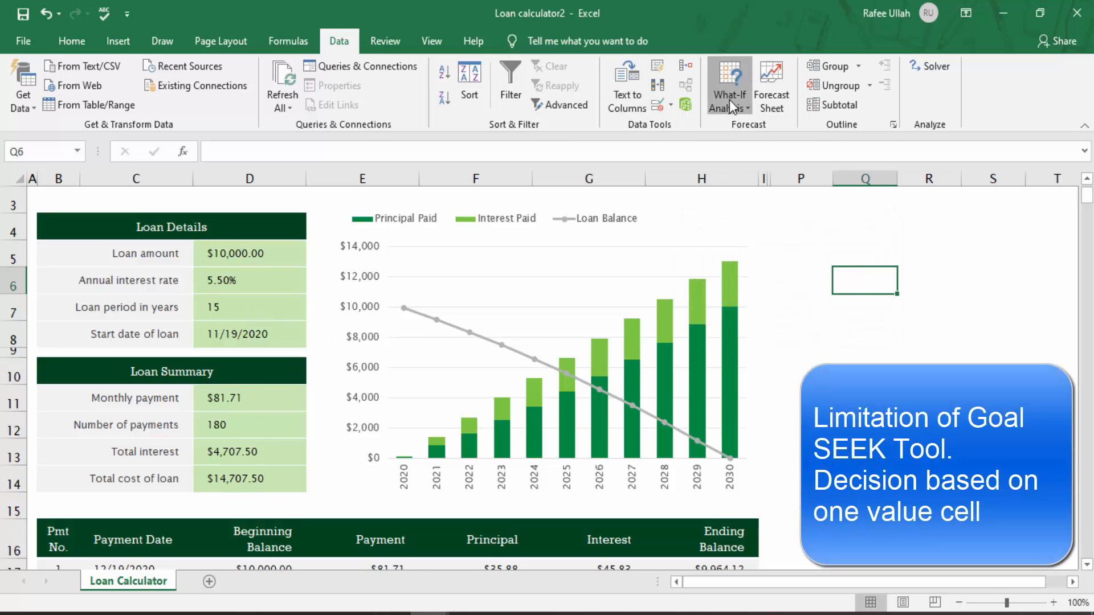
pyautogui.click(729, 100)
pyautogui.click(753, 141)
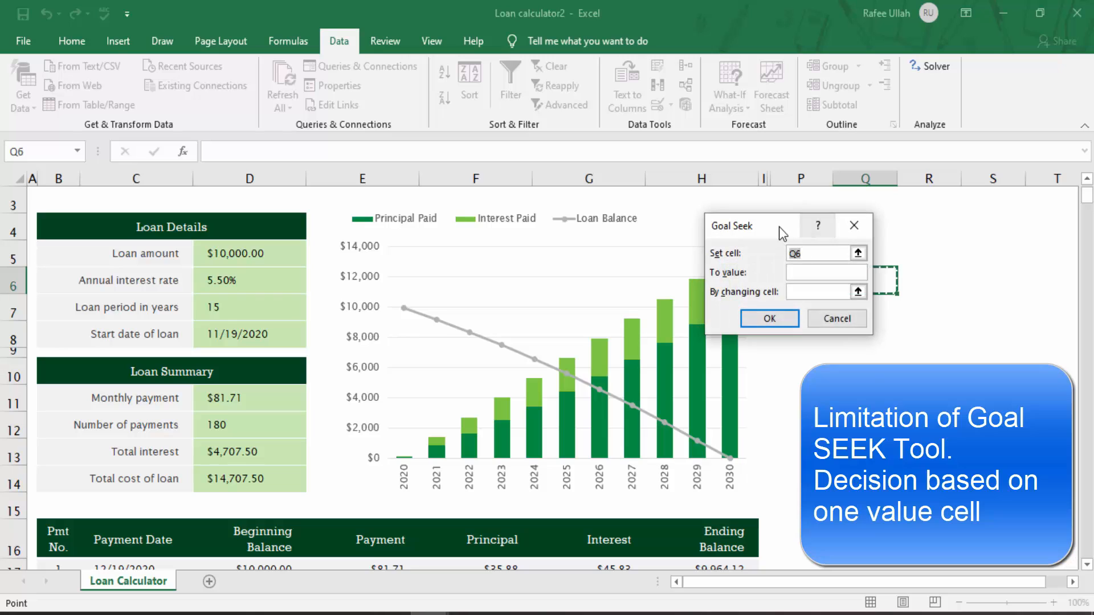
pyautogui.moveTo(778, 227); pyautogui.dragTo(888, 249)
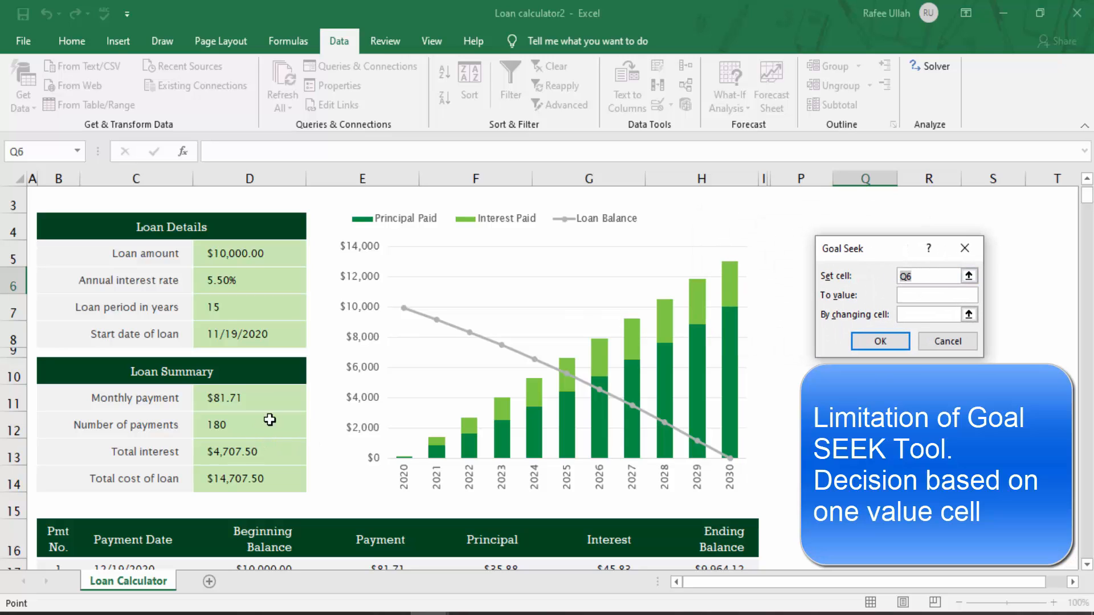
pyautogui.click(925, 316)
pyautogui.click(946, 343)
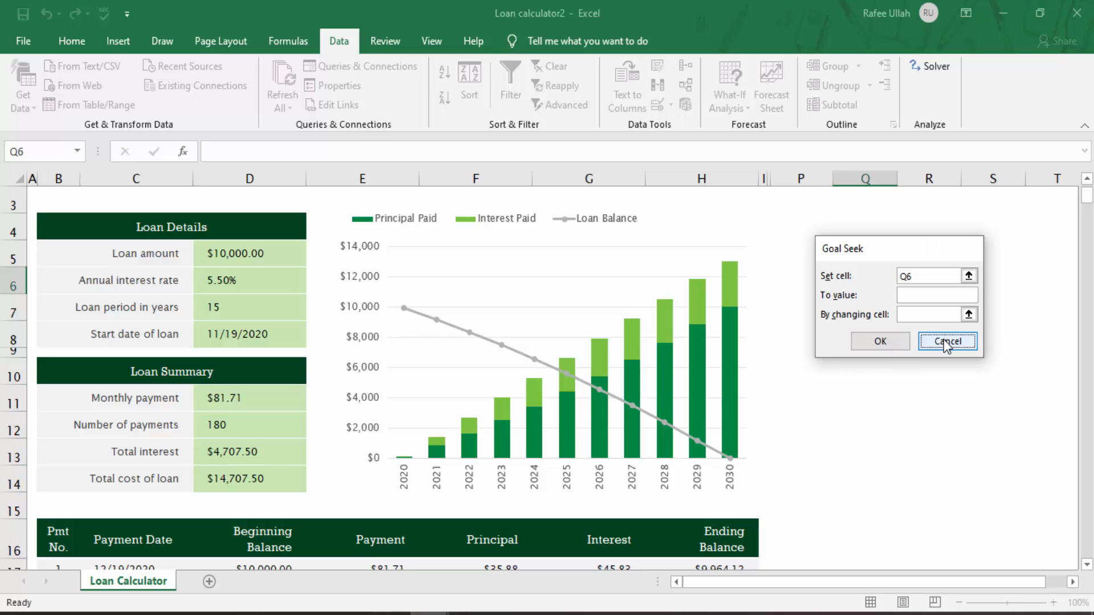
# Step: Open the Solver Parameters dialog and close it without solving
pyautogui.click(937, 71)
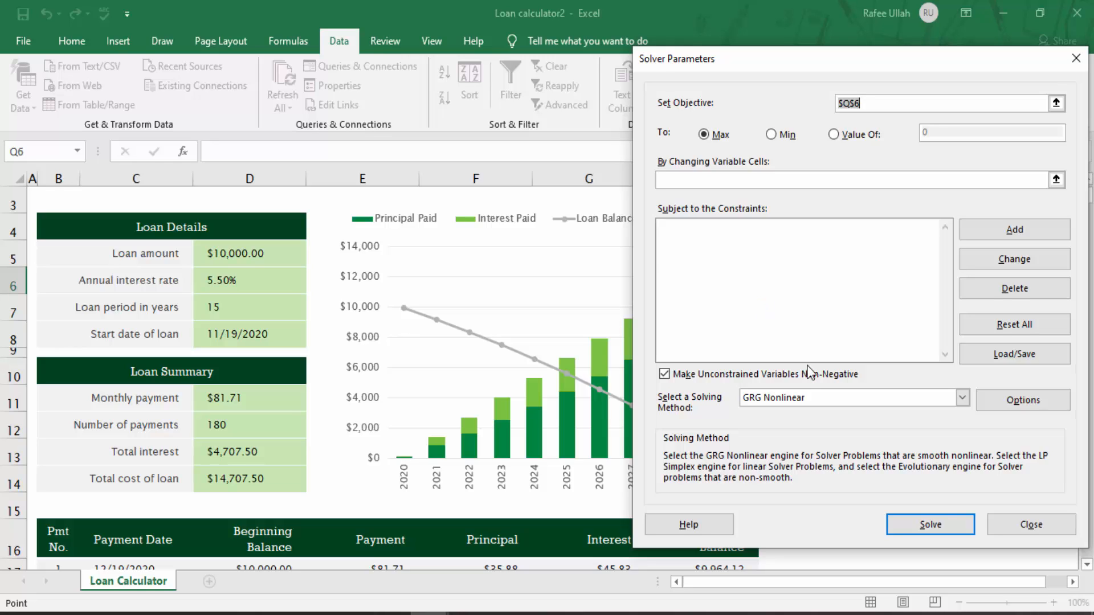
pyautogui.click(1025, 524)
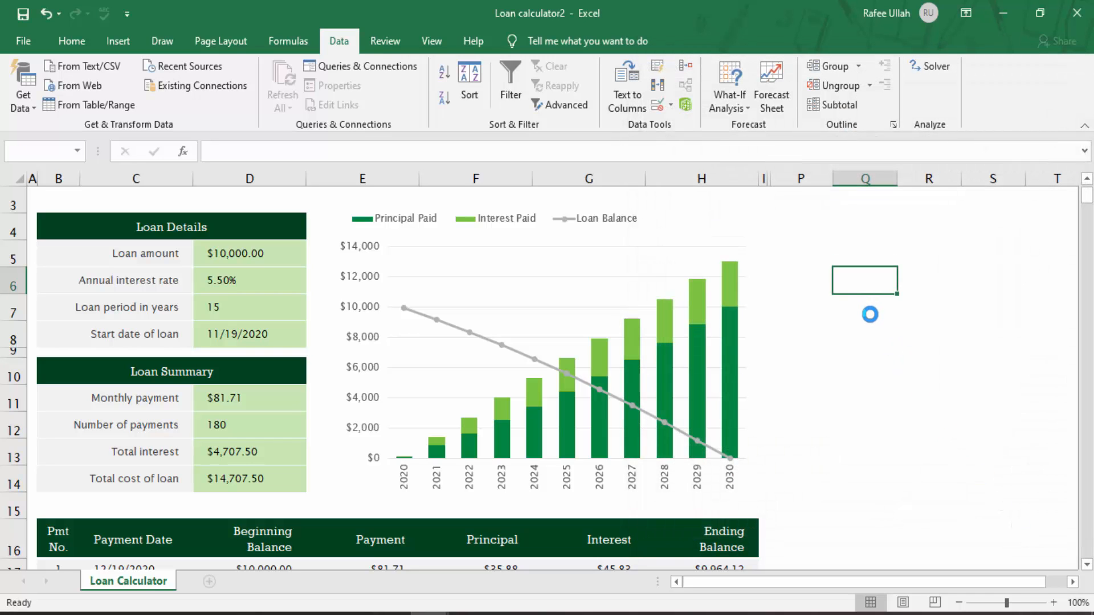
pyautogui.click(870, 313)
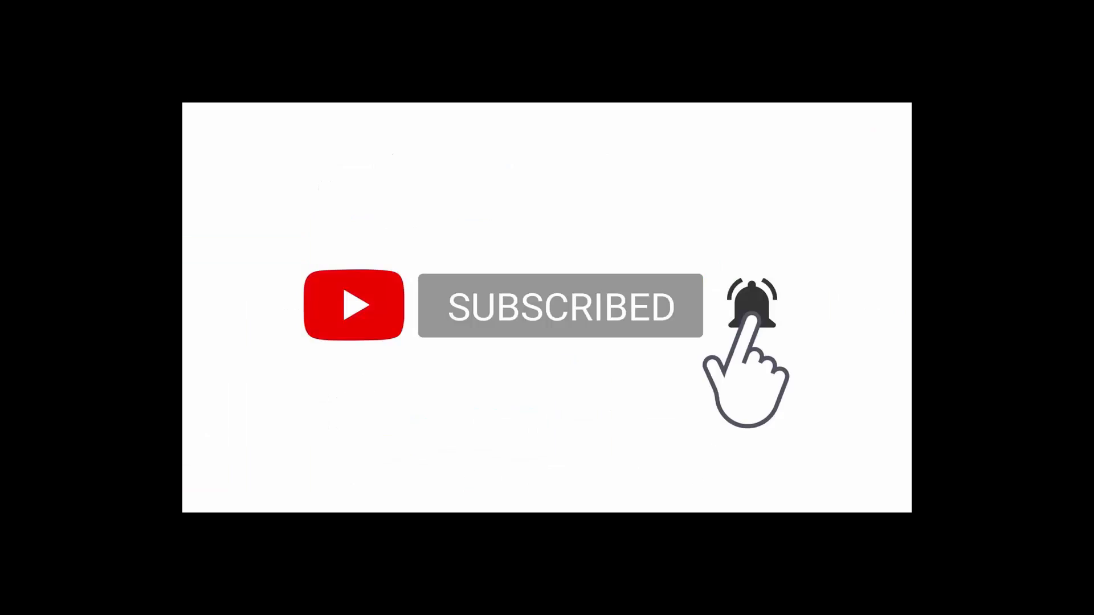